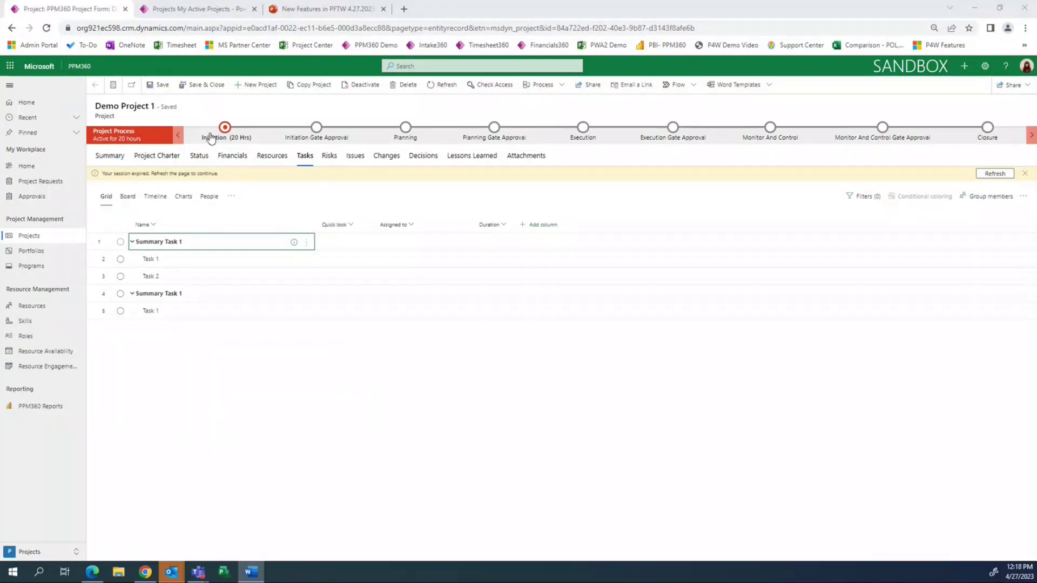
{"action": "left_click", "coordinate": [198, 14]}
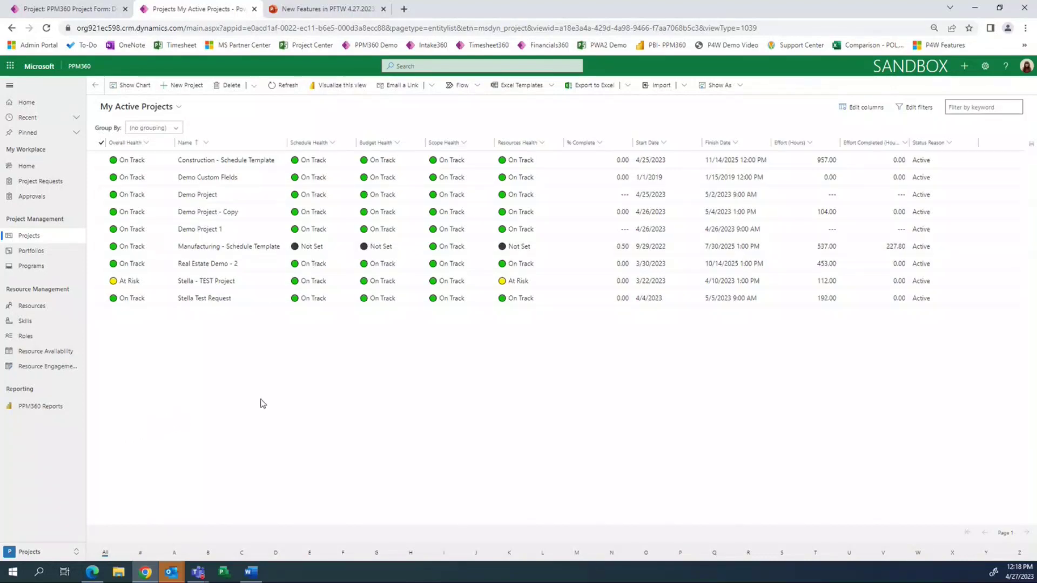
{"action": "left_click", "coordinate": [196, 89]}
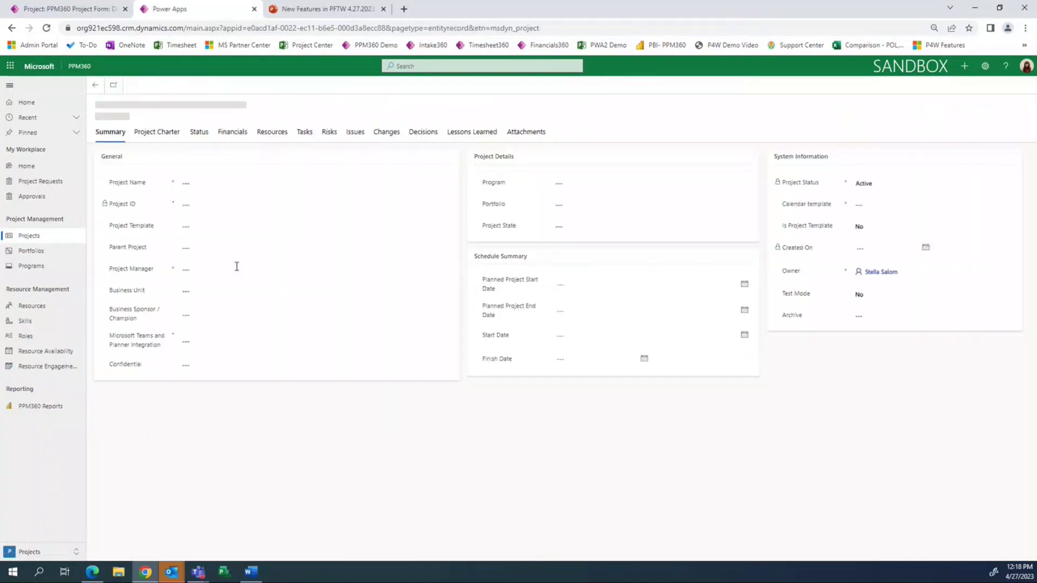
{"action": "left_click", "coordinate": [304, 149]}
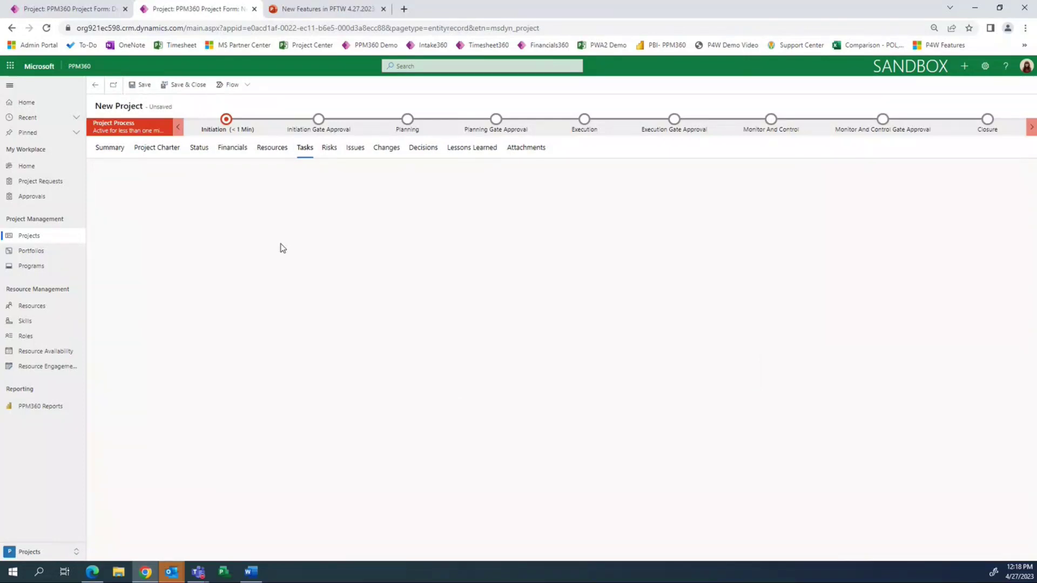
{"action": "left_click", "coordinate": [111, 148]}
{"action": "key", "text": "ctrl+Page_Up"}
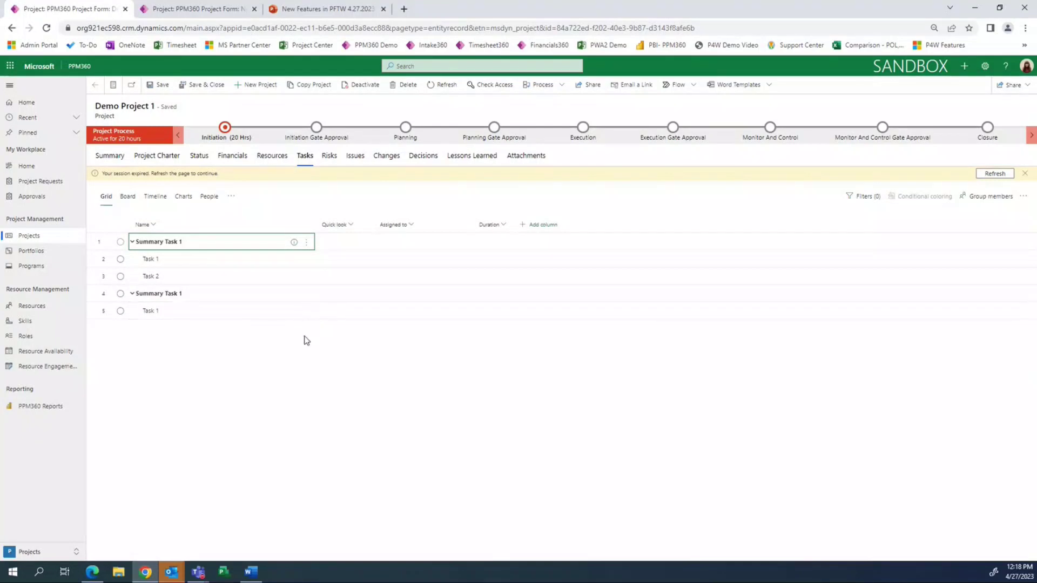
Step: Reload Demo Project 1 and add a task named Task 2 at the end of its task grid
{"action": "left_click", "coordinate": [47, 28]}
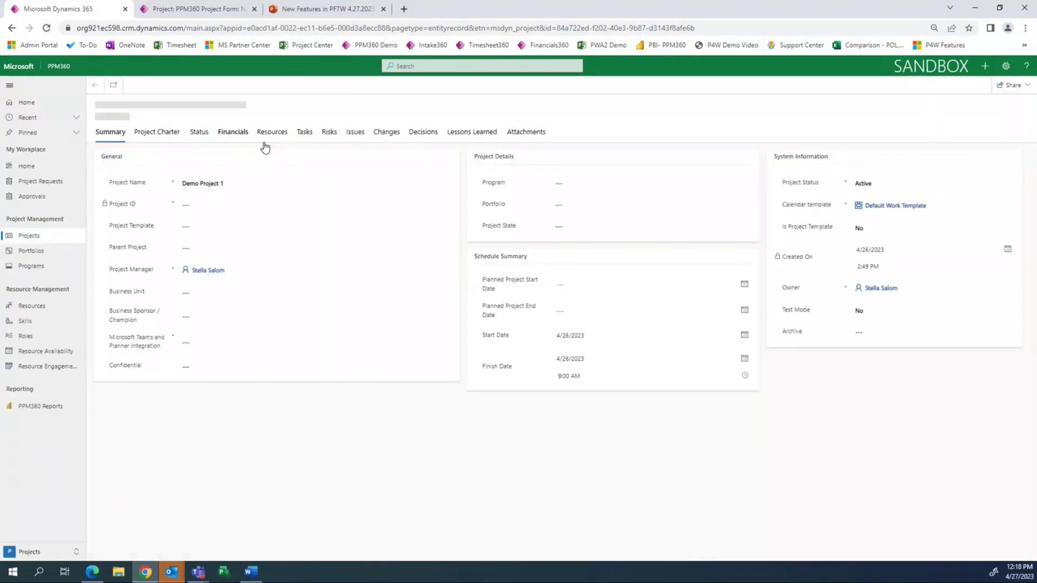
{"action": "left_click", "coordinate": [306, 172]}
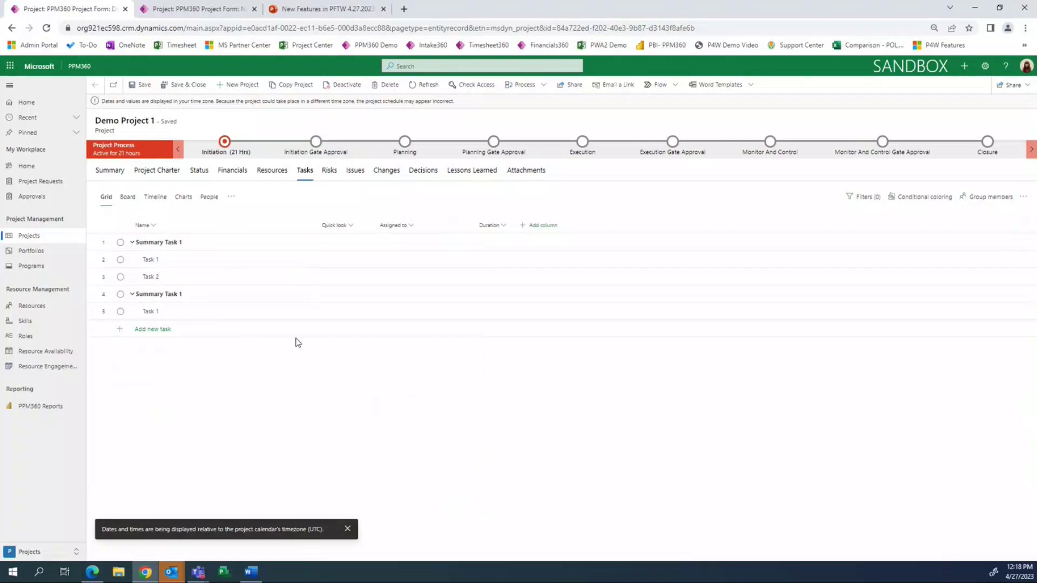
{"action": "left_click", "coordinate": [164, 336]}
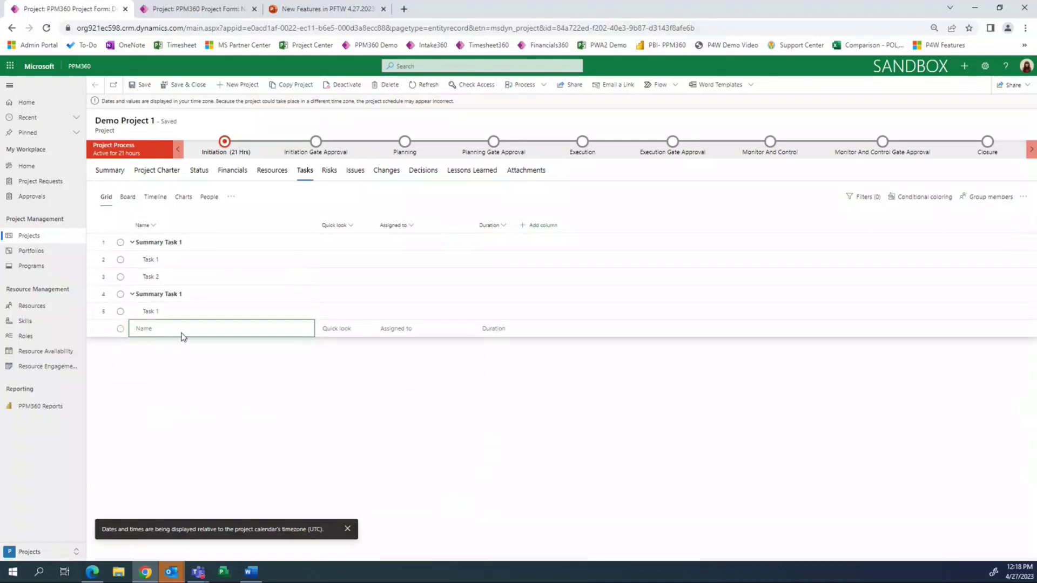
{"action": "type", "text": "tASK 2"}
{"action": "key", "text": "BackSpace"}
{"action": "key", "text": "BackSpace"}
{"action": "key", "text": "BackSpace"}
{"action": "key", "text": "BackSpace"}
{"action": "type", "text": "Task "}
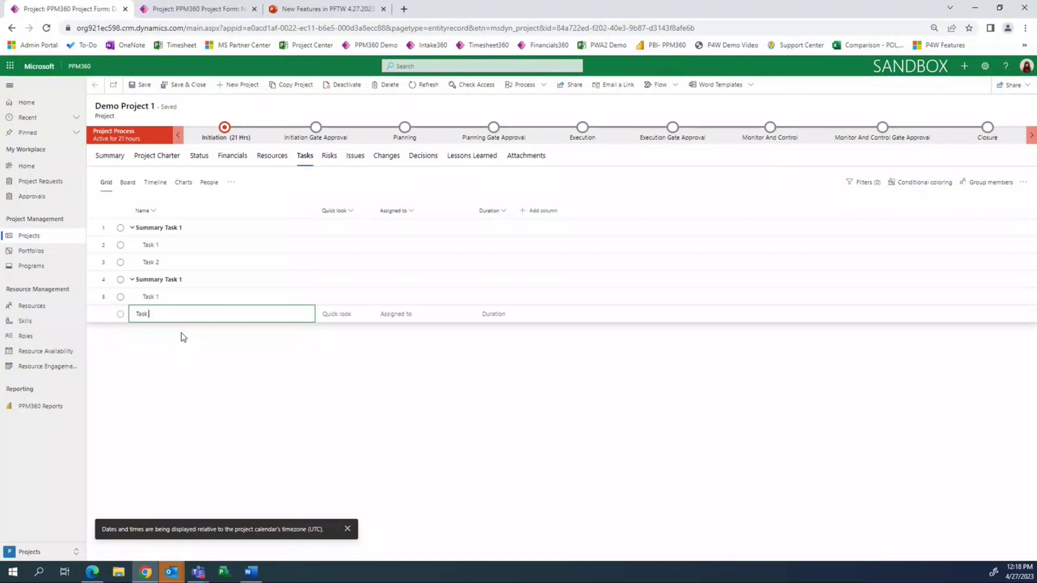
{"action": "type", "text": "2"}
{"action": "key", "text": "Return"}
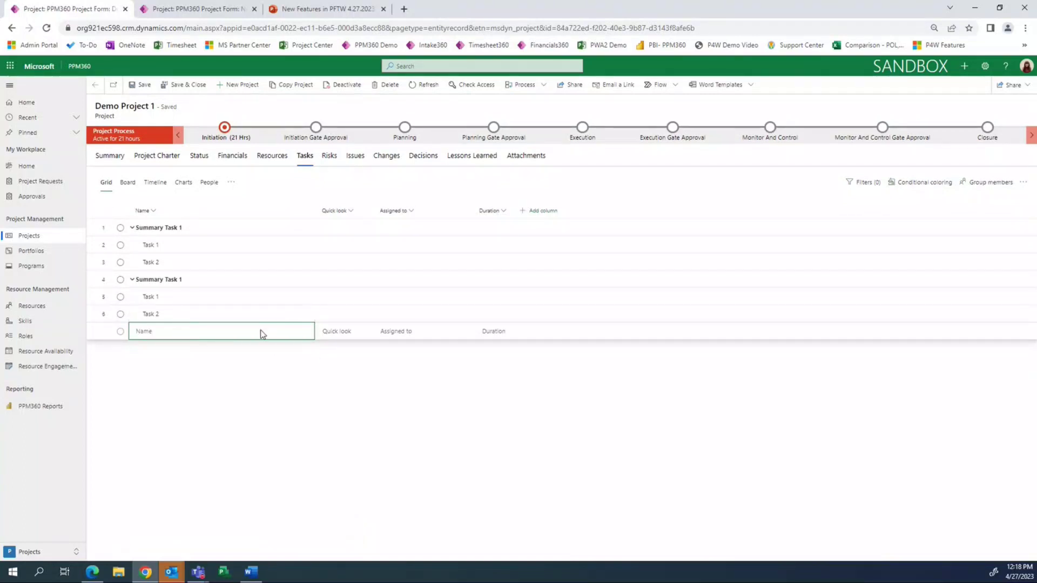
Step: Add two more tasks named Summary Task 1 and Task 1 at the end of the task grid
{"action": "left_click", "coordinate": [226, 338]}
{"action": "type", "text": "Summary Task 1"}
{"action": "key", "text": "Return"}
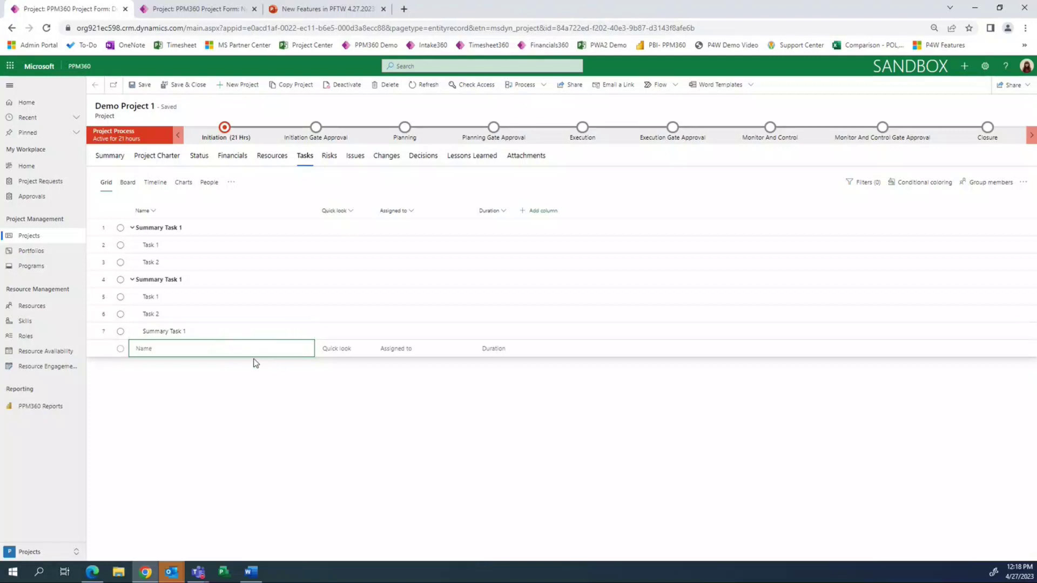
{"action": "type", "text": "Task 1"}
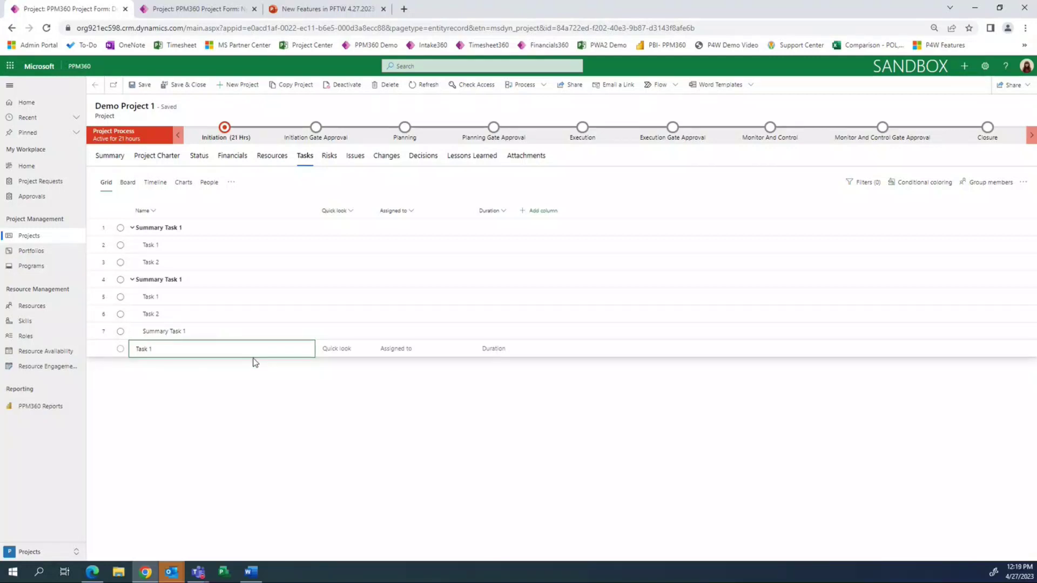
{"action": "key", "text": "Return"}
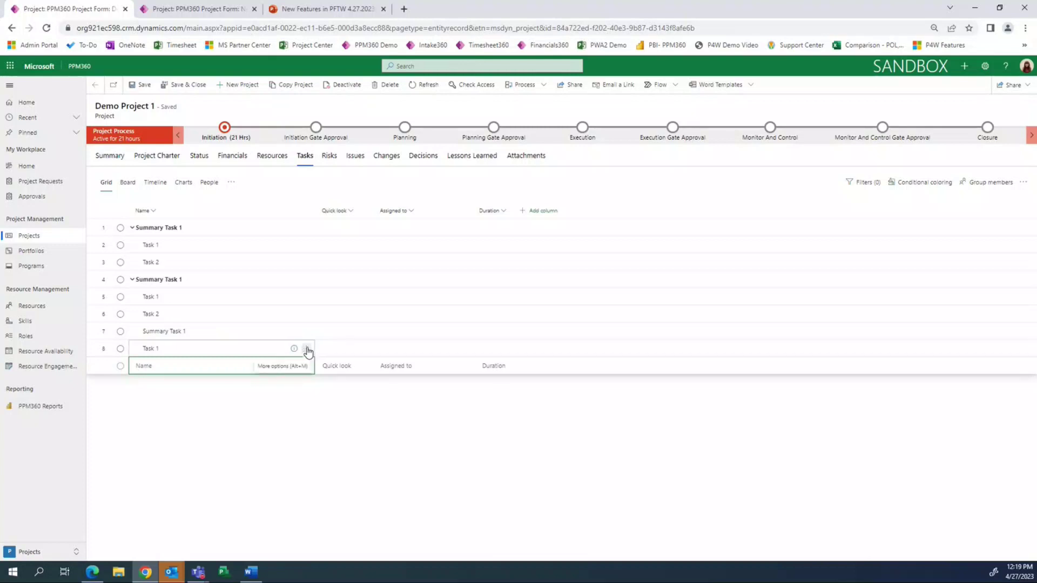
Step: Promote the newly added Summary Task 1 to the top level and make the Task 1 beneath it its subtask
{"action": "left_click", "coordinate": [306, 349]}
{"action": "left_click", "coordinate": [350, 389]}
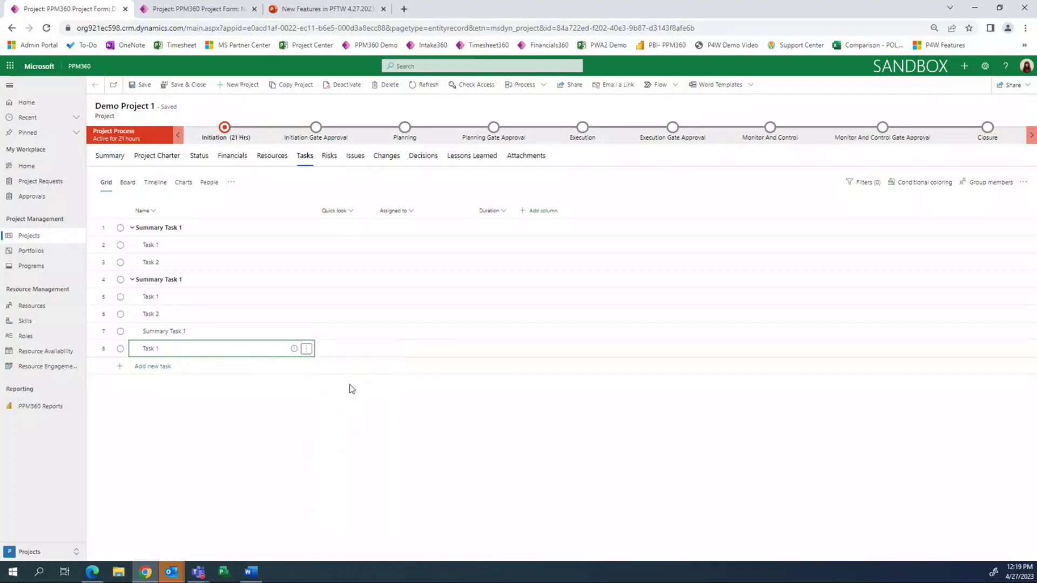
{"action": "left_click", "coordinate": [307, 332]}
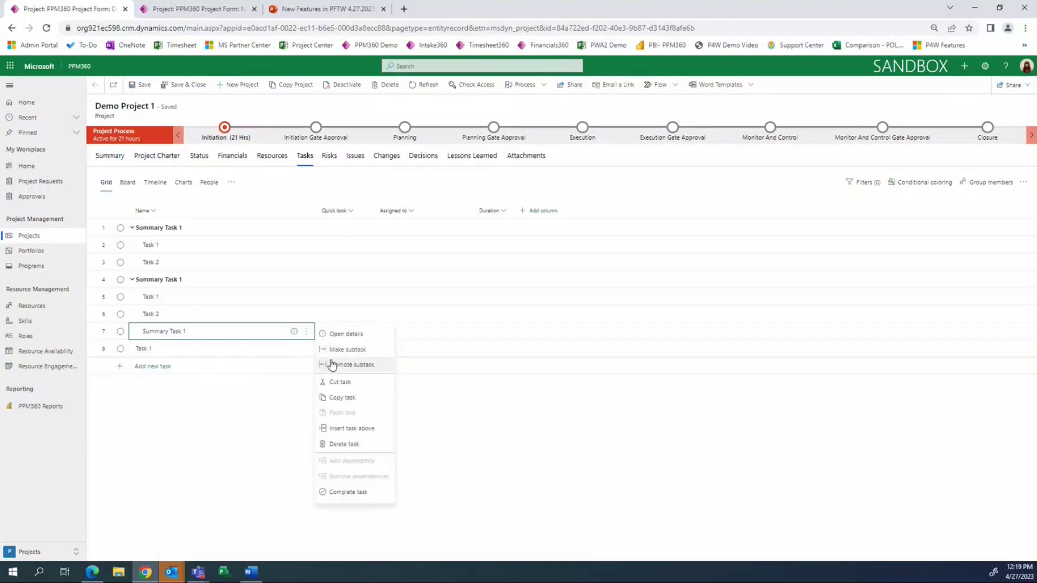
{"action": "left_click", "coordinate": [339, 367]}
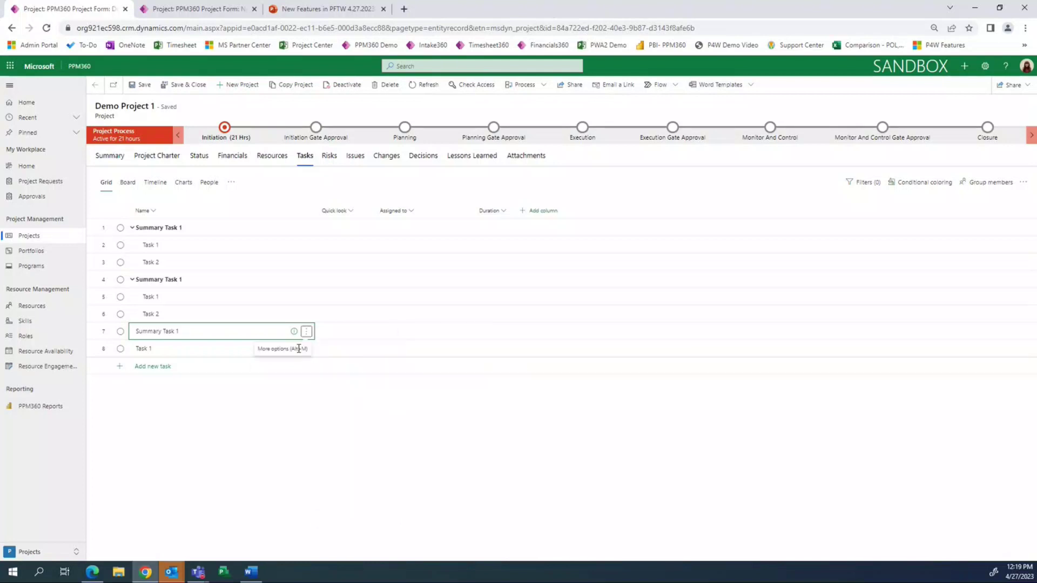
{"action": "left_click", "coordinate": [306, 349]}
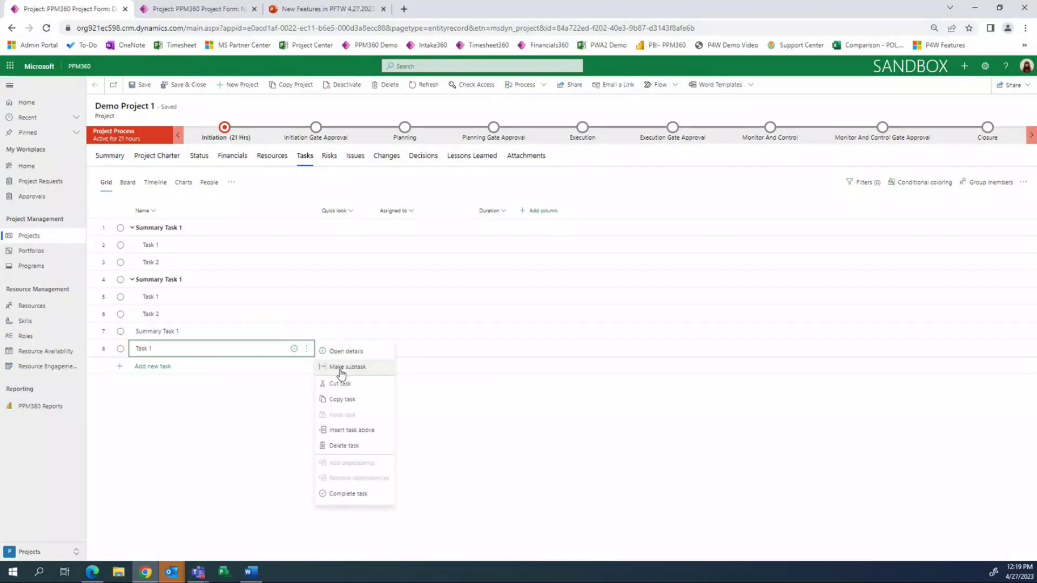
{"action": "left_click", "coordinate": [338, 369]}
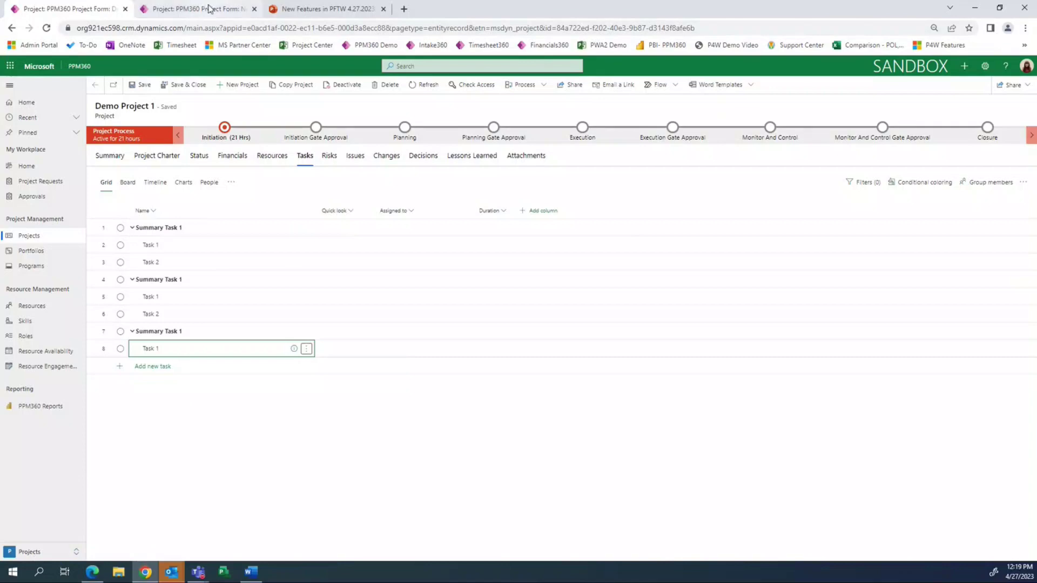
Step: Switch to Demo Project in Microsoft Edge and replace the dependency of Review In-Scope Requirements with task 3, Kick Off, as Finish-to-Start
{"action": "left_click", "coordinate": [92, 572]}
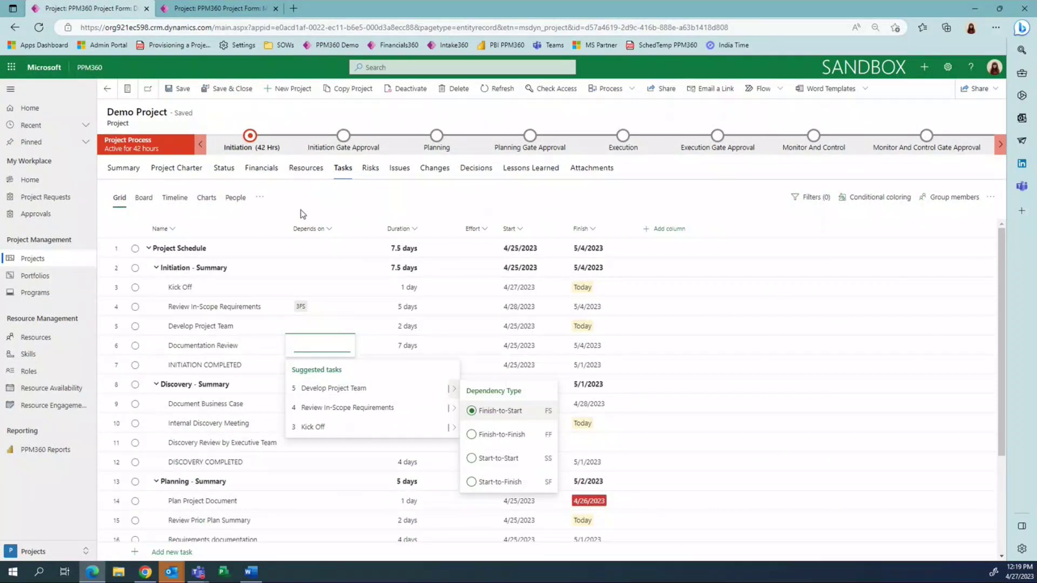
{"action": "left_click", "coordinate": [475, 196]}
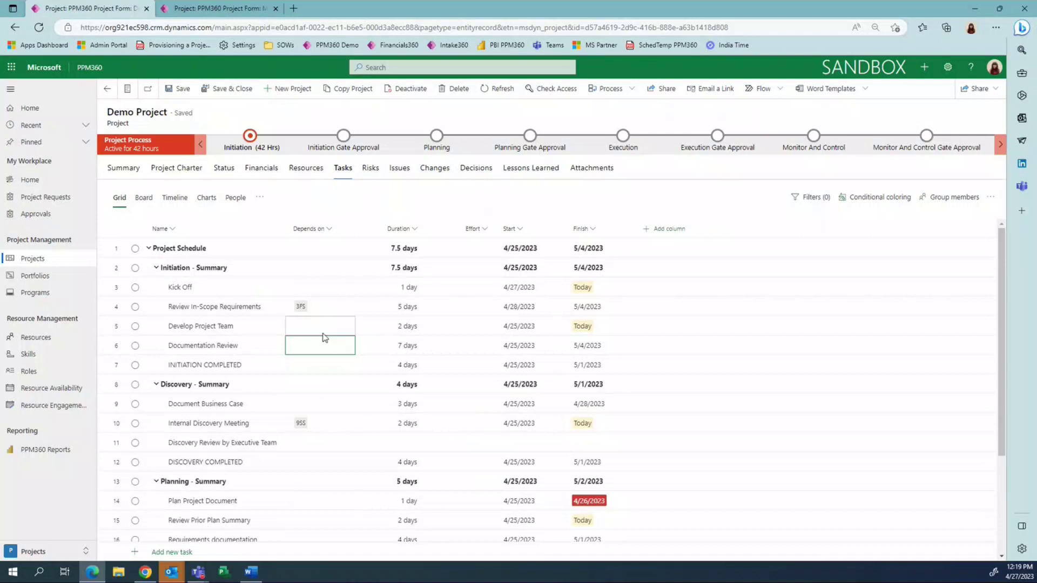
{"action": "left_click", "coordinate": [325, 310]}
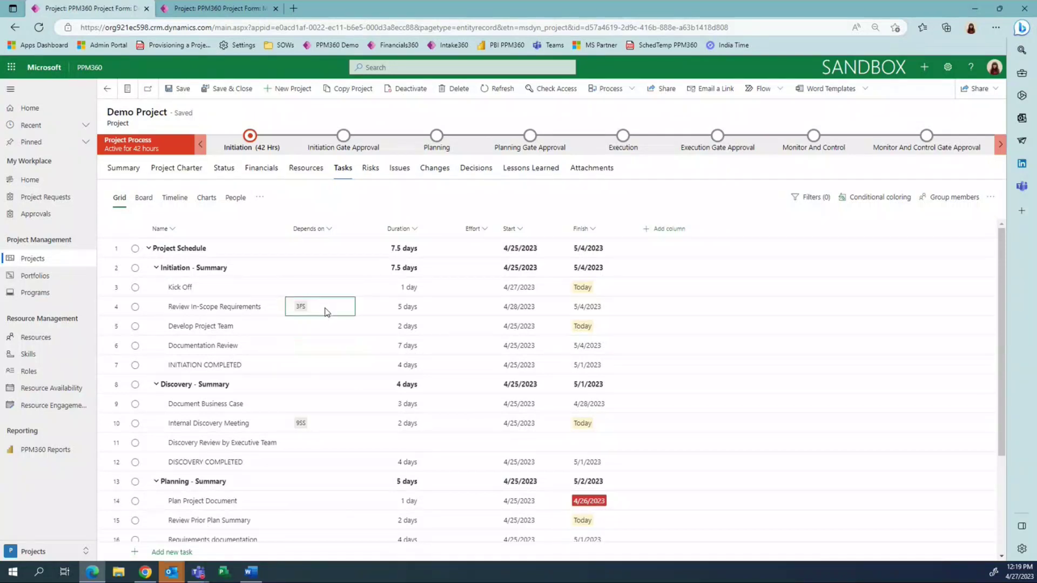
{"action": "key", "text": "BackSpace"}
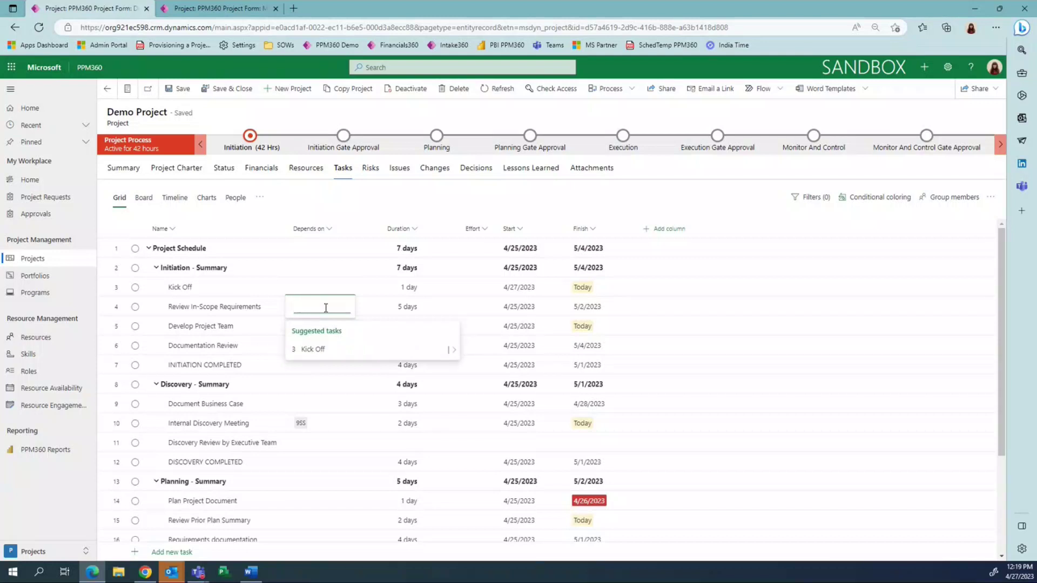
{"action": "type", "text": "3"}
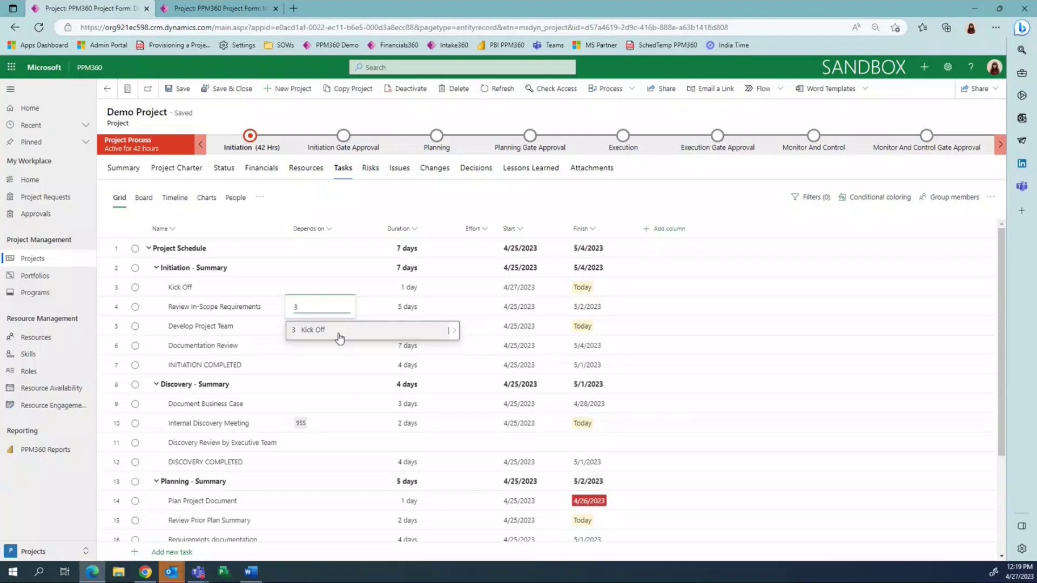
{"action": "left_click", "coordinate": [454, 332]}
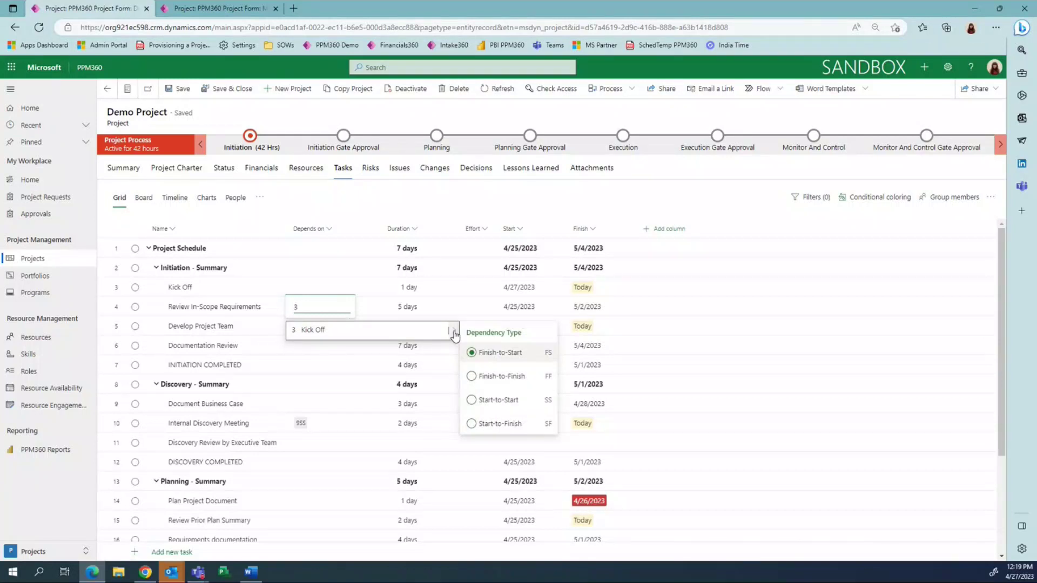
{"action": "left_click", "coordinate": [492, 354]}
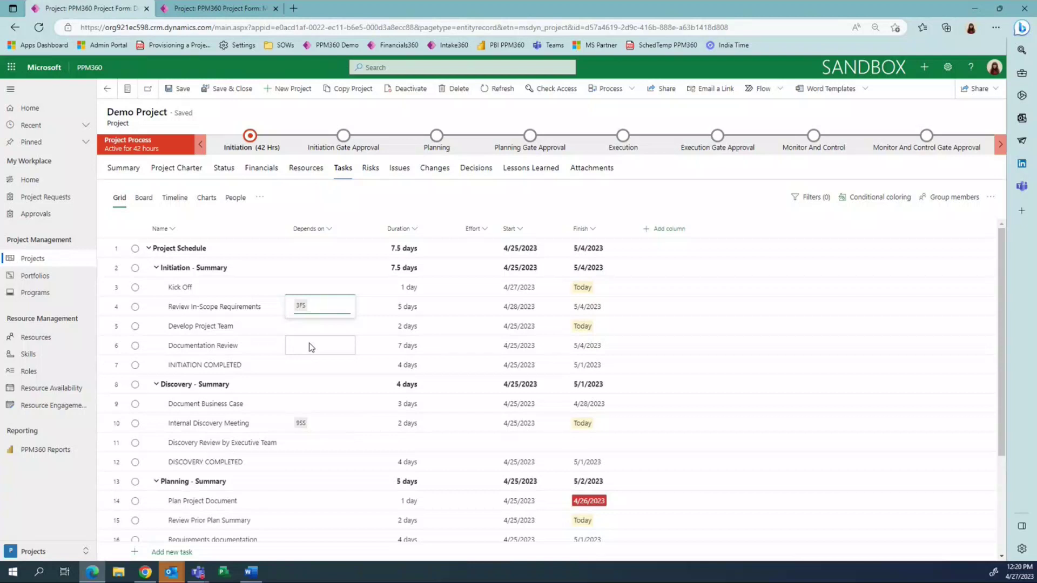
Step: Make Documentation Review depend on task 5, Develop Project Team, with the Finish-to-Finish dependency type
{"action": "left_click", "coordinate": [311, 347]}
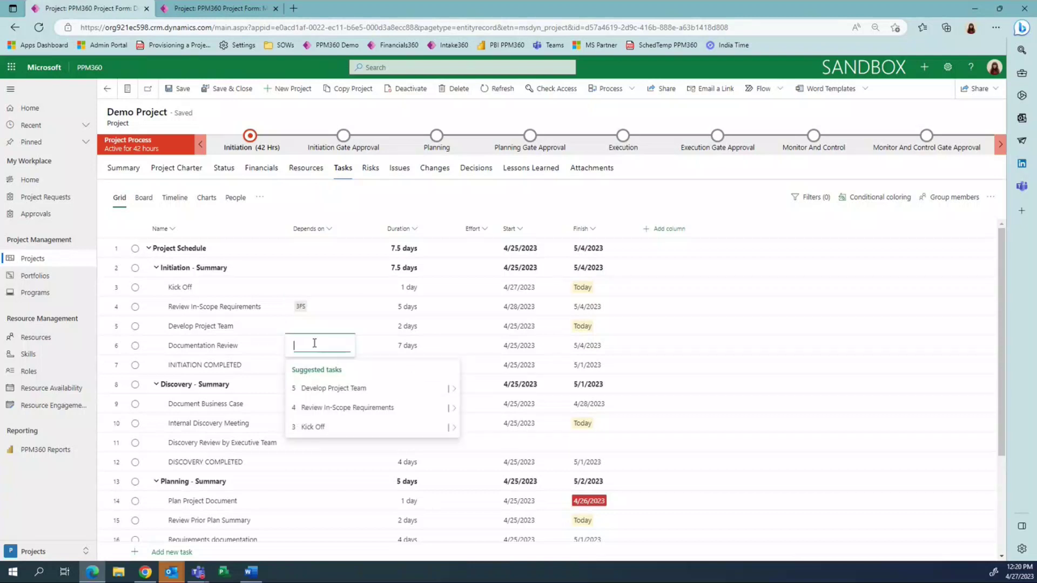
{"action": "type", "text": "5"}
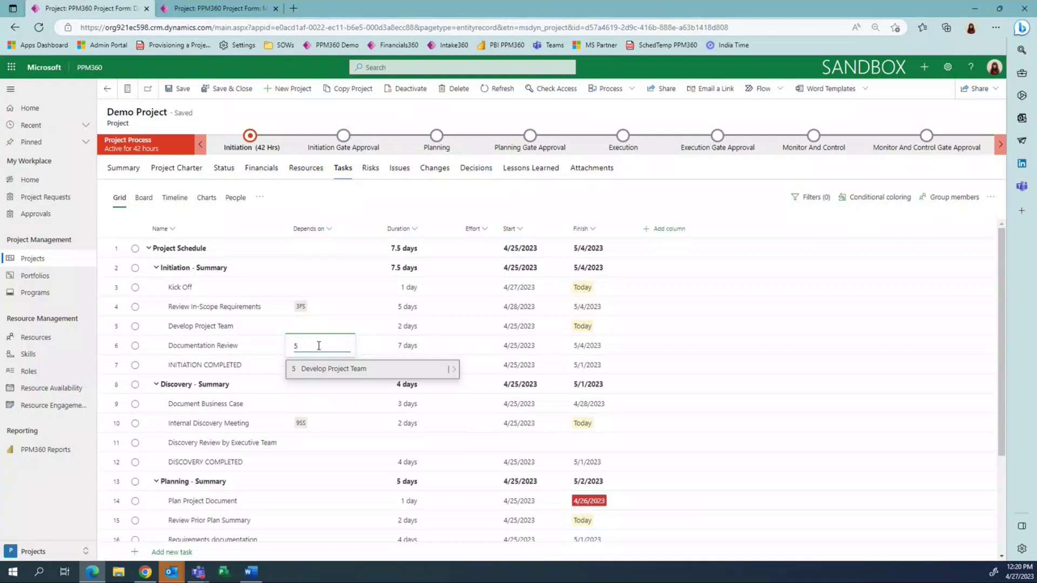
{"action": "left_click", "coordinate": [453, 369]}
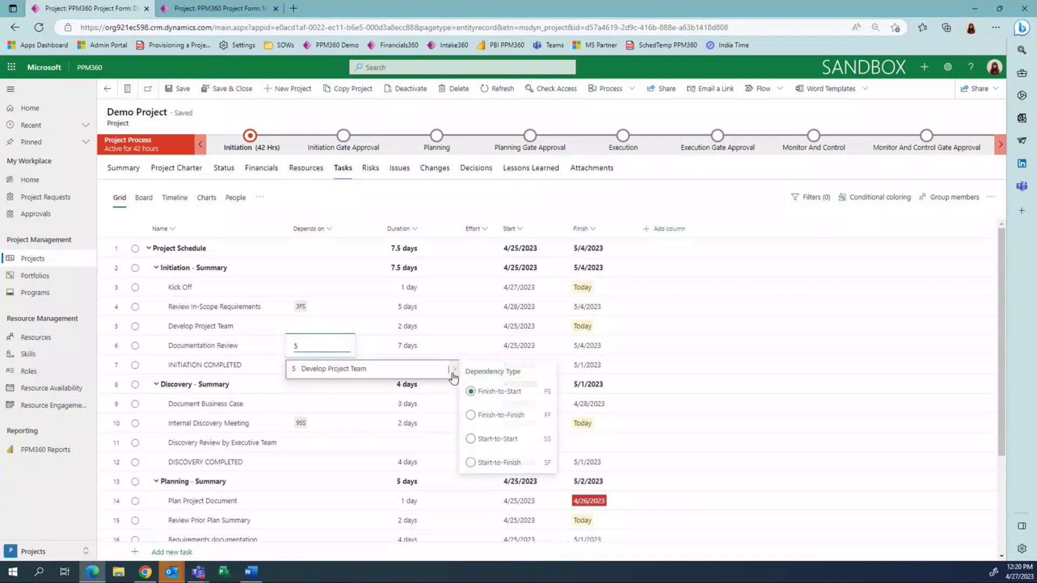
{"action": "left_click", "coordinate": [484, 416]}
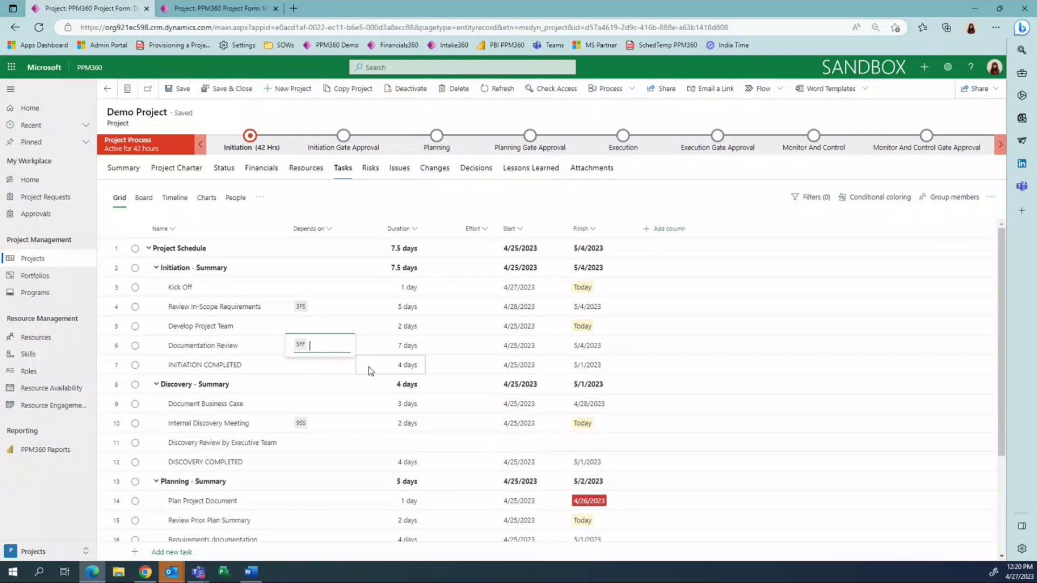
Step: Replace the dependency of Internal Discovery Meeting with task 9, Document Business Case, as Start-to-Start
{"action": "left_click", "coordinate": [335, 430]}
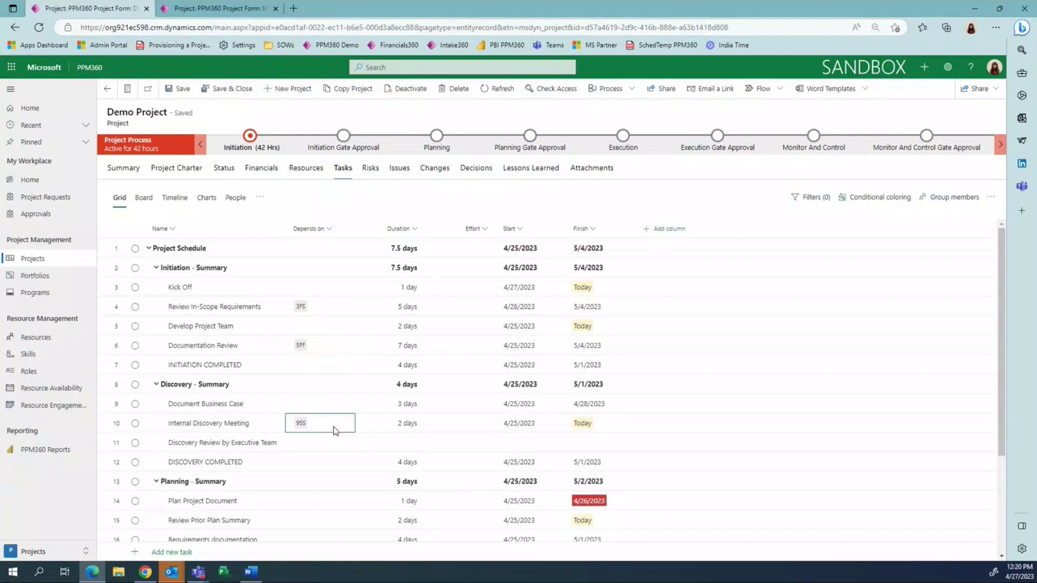
{"action": "left_click", "coordinate": [335, 429]}
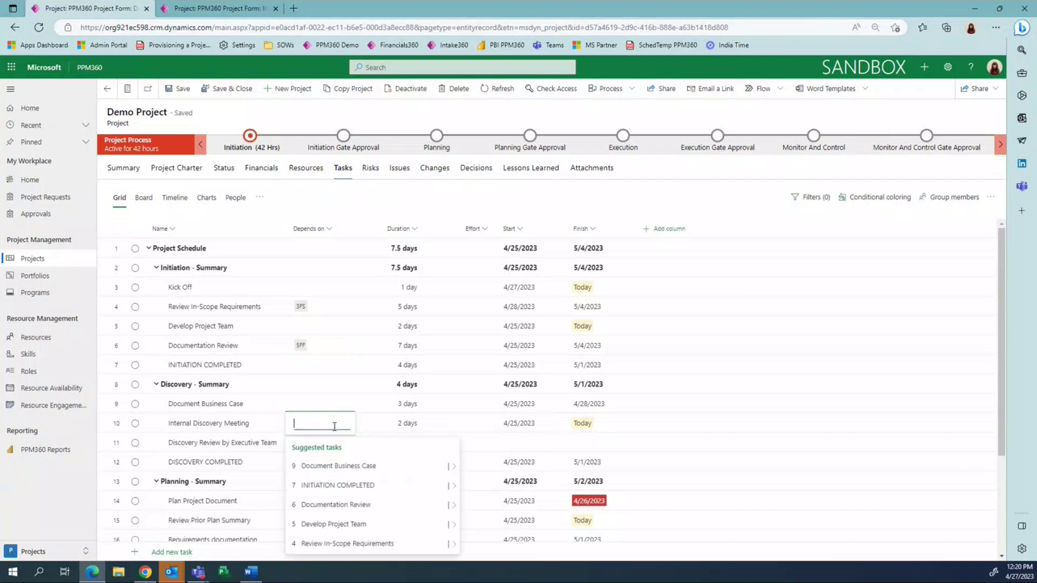
{"action": "type", "text": "9"}
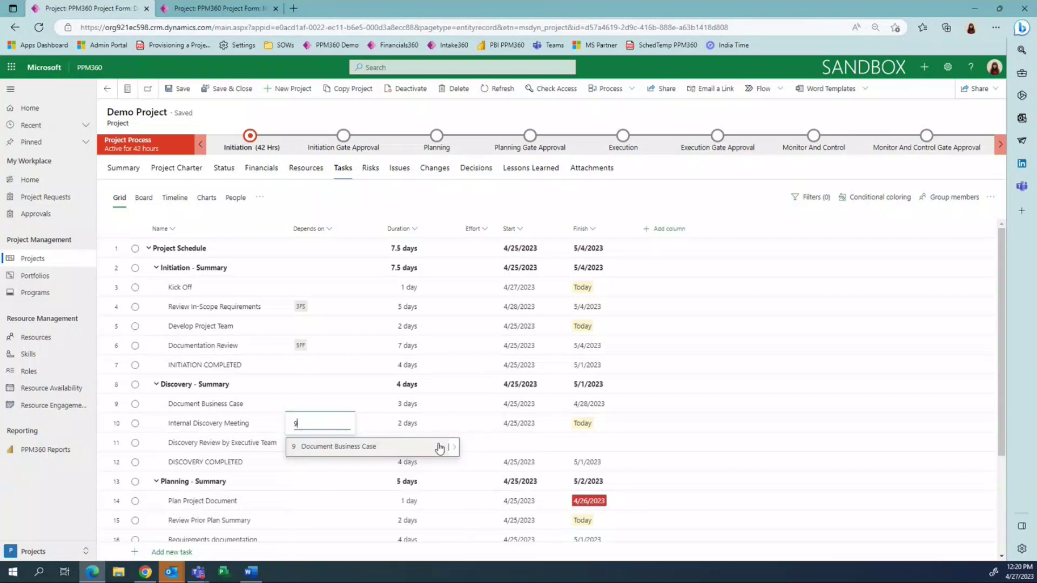
{"action": "left_click", "coordinate": [456, 447]}
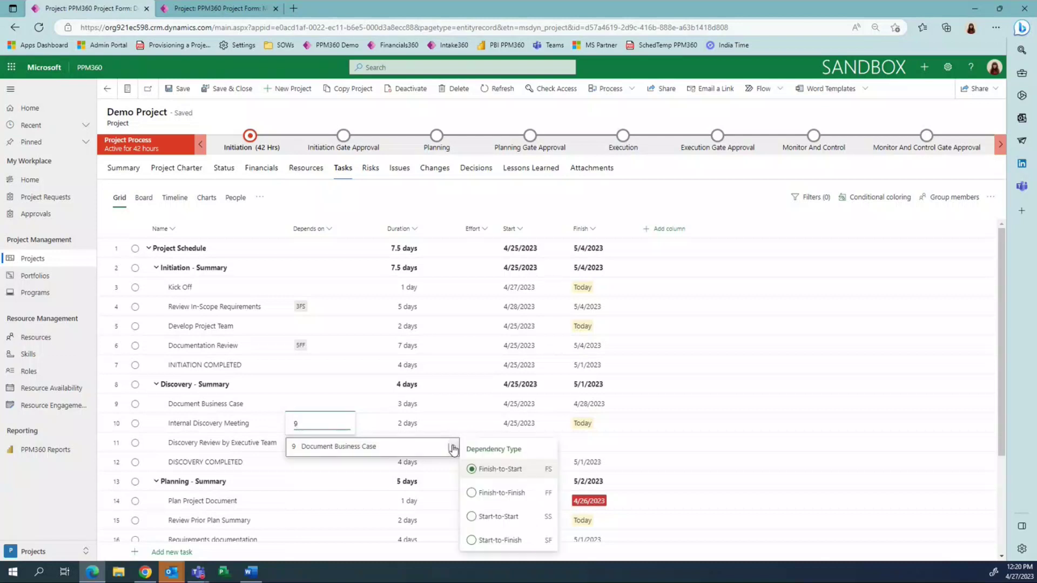
{"action": "left_click", "coordinate": [487, 515]}
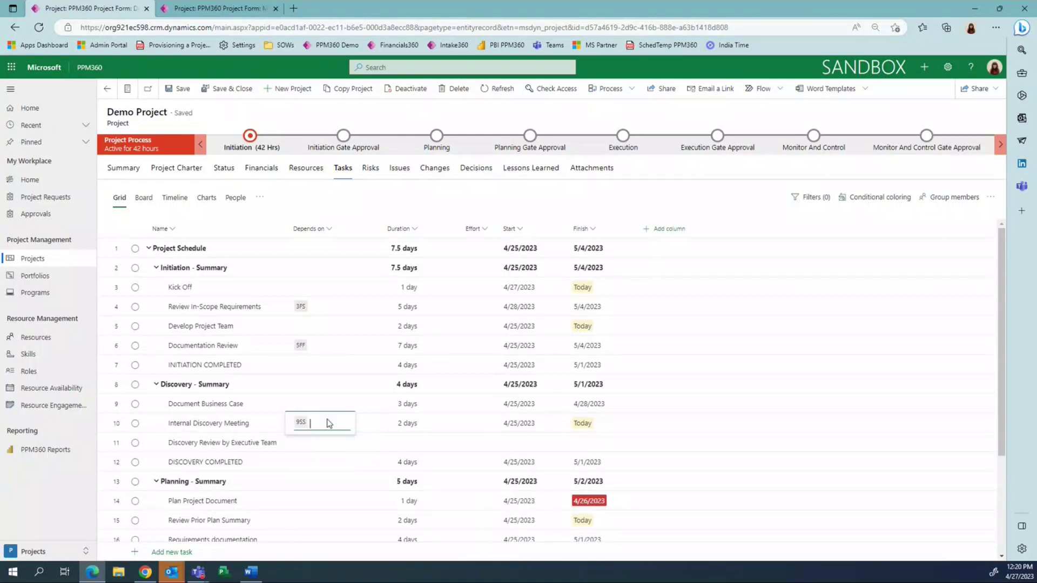
Step: Make Review Prior Plan Summary depend on task 14, Plan Project Document, with the Start-to-Finish dependency type
{"action": "scroll", "coordinate": [328, 423], "scroll_direction": "down", "scroll_amount": 1}
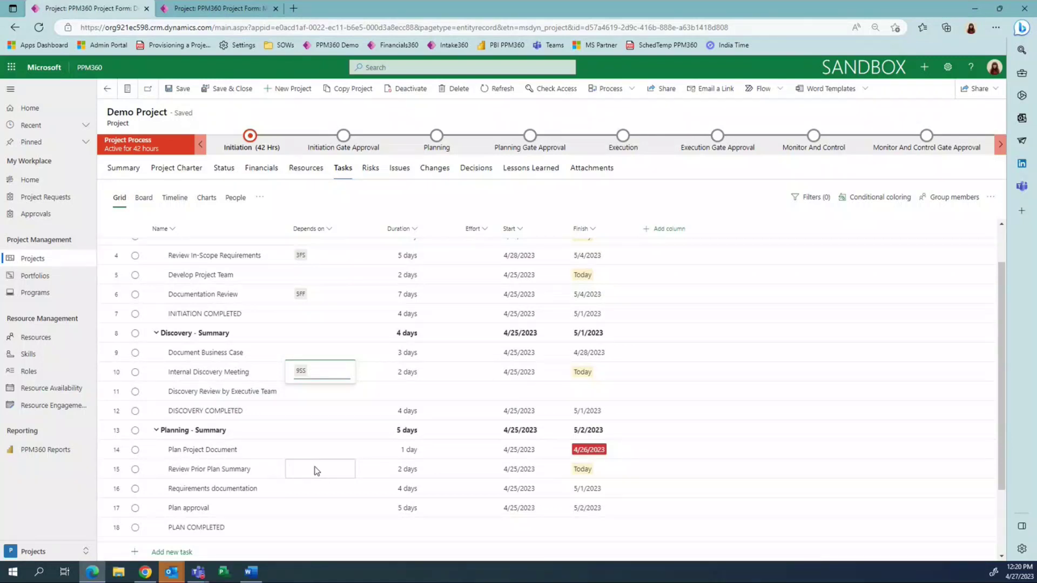
{"action": "left_click", "coordinate": [317, 471]}
{"action": "left_click", "coordinate": [317, 470]}
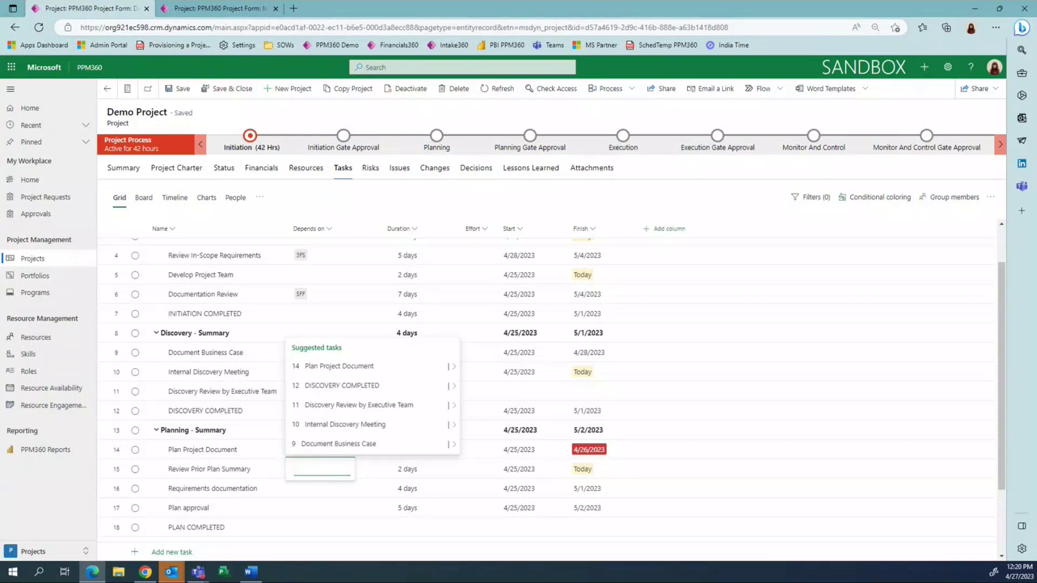
{"action": "left_click", "coordinate": [453, 405]}
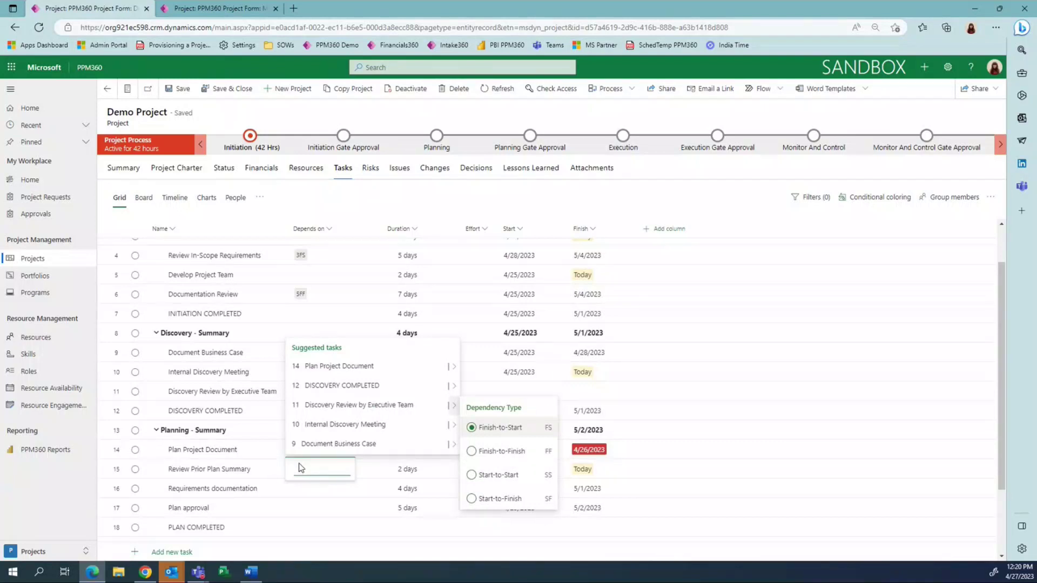
{"action": "left_click", "coordinate": [454, 368]}
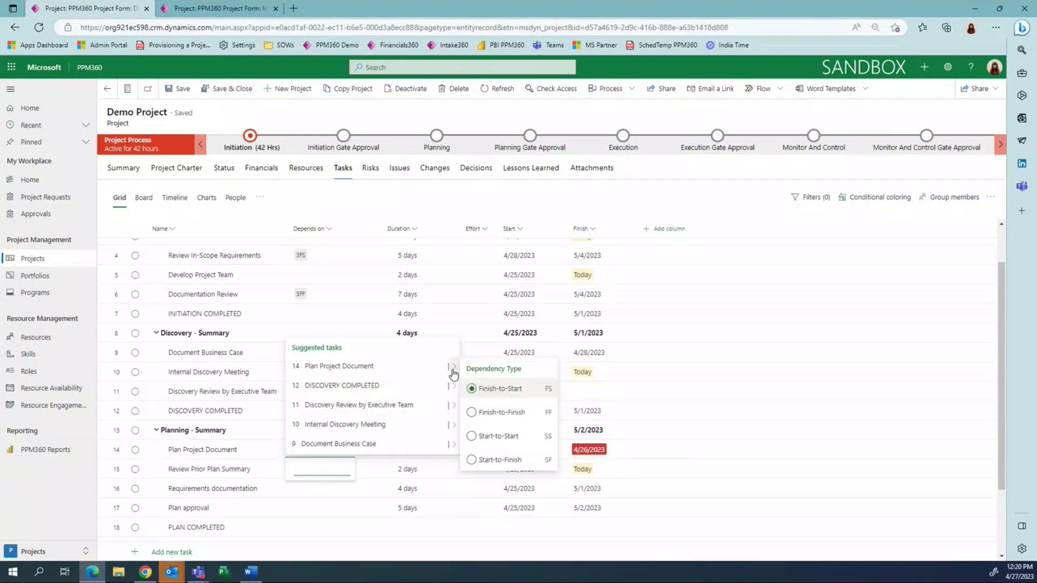
{"action": "left_click", "coordinate": [489, 459]}
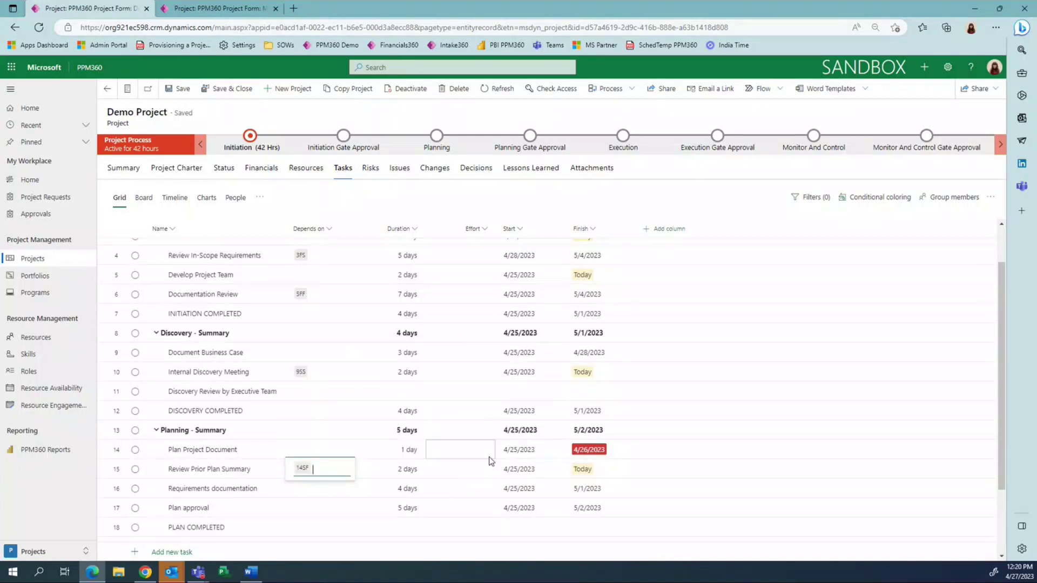
{"action": "left_click", "coordinate": [408, 205]}
{"action": "scroll", "coordinate": [329, 293], "scroll_direction": "up", "scroll_amount": 2}
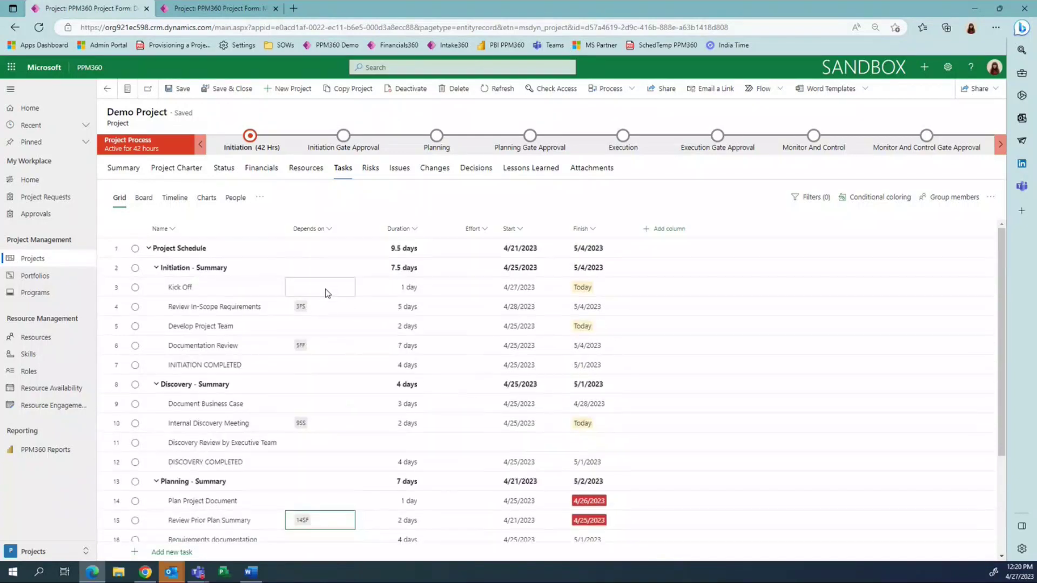
Step: Extend the Review In-Scope Requirements bar in the Timeline view to finish on 5/9/2023, and return to the Grid view
{"action": "left_click", "coordinate": [176, 197]}
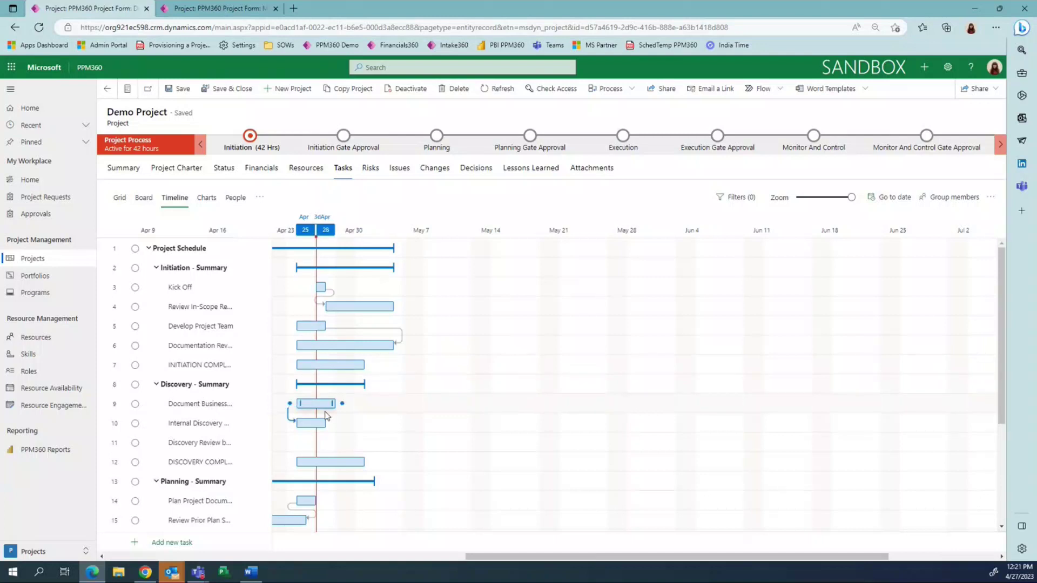
{"action": "scroll", "coordinate": [296, 486], "scroll_direction": "down", "scroll_amount": 1}
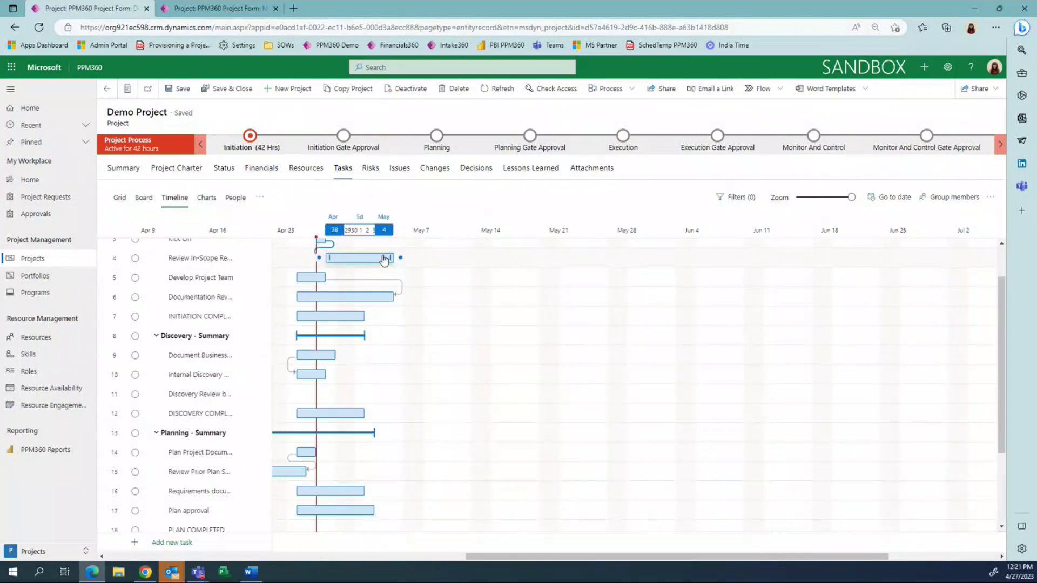
{"action": "left_click_drag", "start_coordinate": [400, 257], "coordinate": [456, 305]}
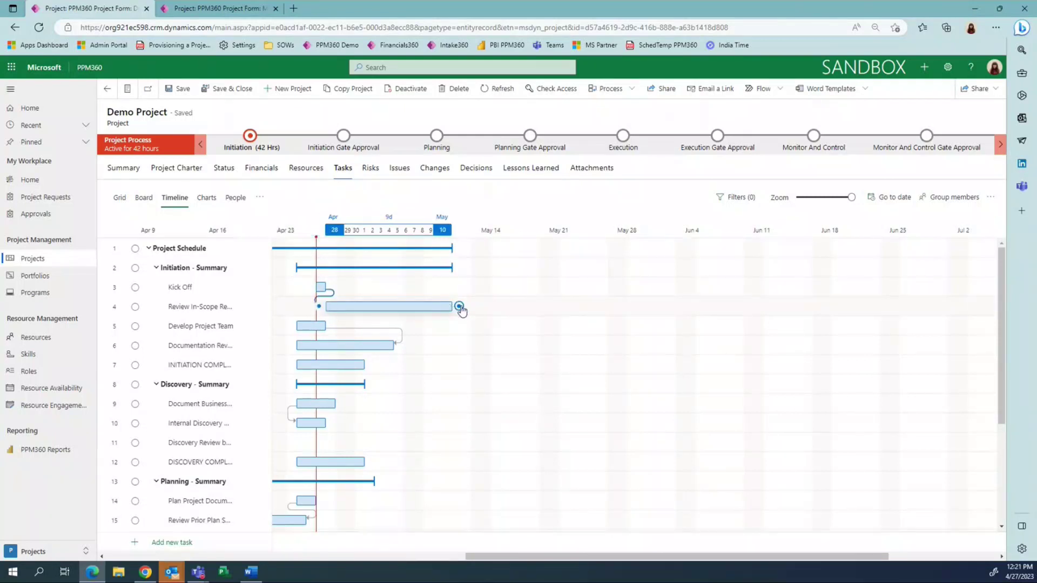
{"action": "mouse_move", "coordinate": [450, 311]}
{"action": "left_mouse_down"}
{"action": "mouse_move", "coordinate": [511, 302]}
{"action": "mouse_move", "coordinate": [450, 306]}
{"action": "left_mouse_up"}
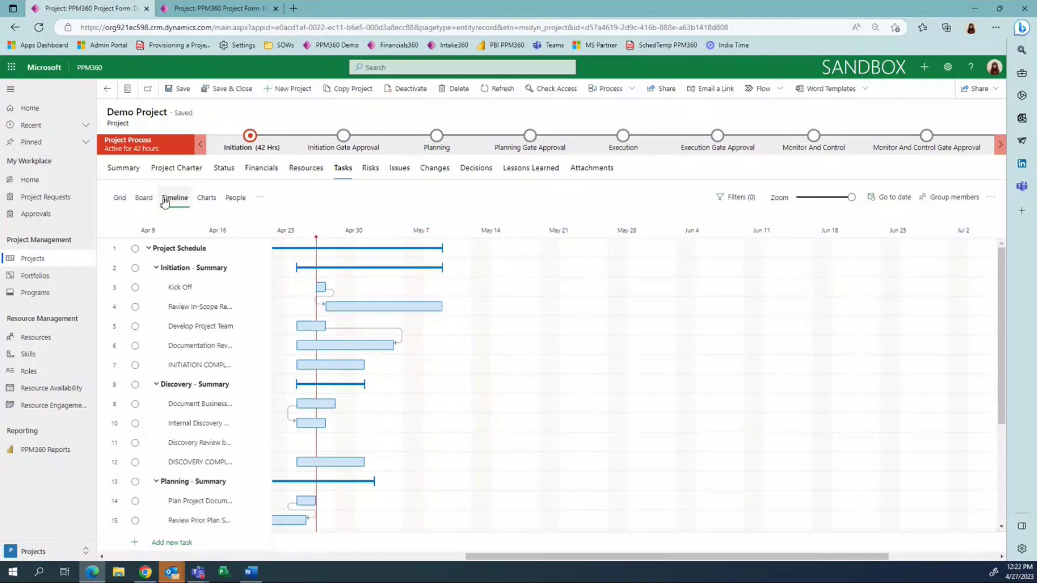
{"action": "left_click", "coordinate": [118, 199]}
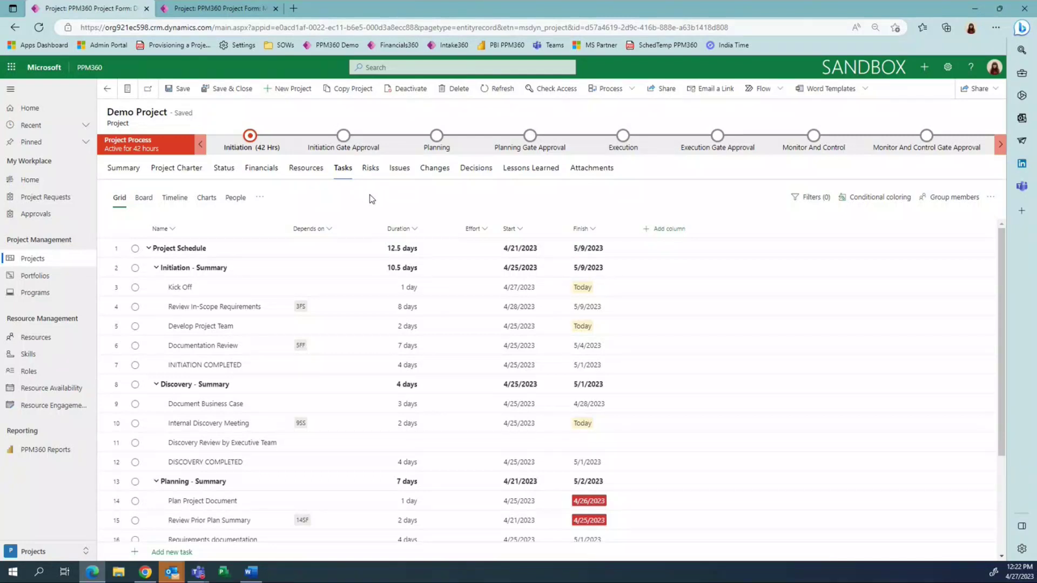
Step: Try to set up a conditional coloring rule where Assigned to equals the listed team member
{"action": "left_click", "coordinate": [864, 200]}
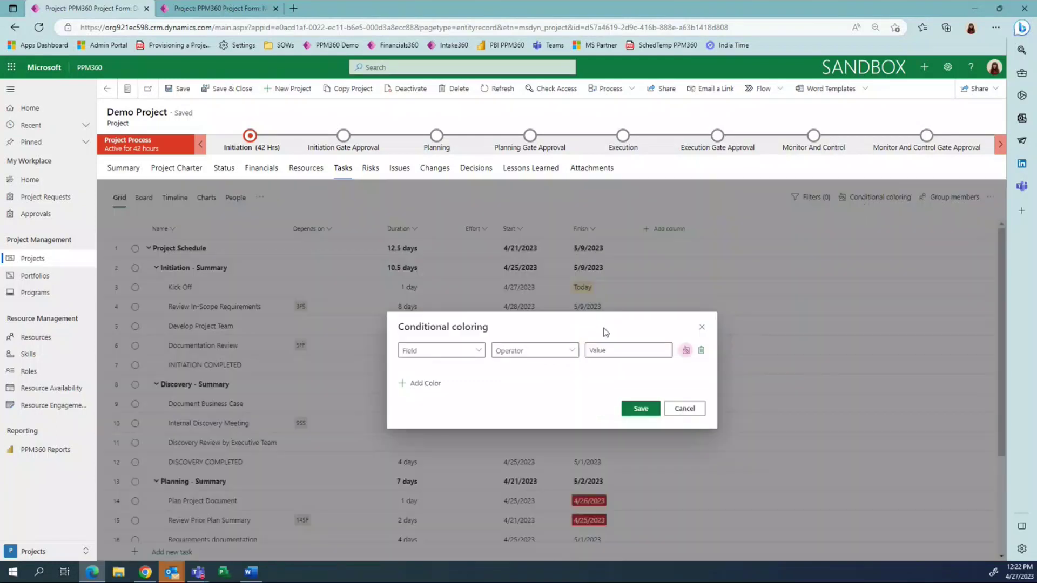
{"action": "left_click_drag", "start_coordinate": [606, 331], "coordinate": [643, 300]}
{"action": "left_click", "coordinate": [624, 337]}
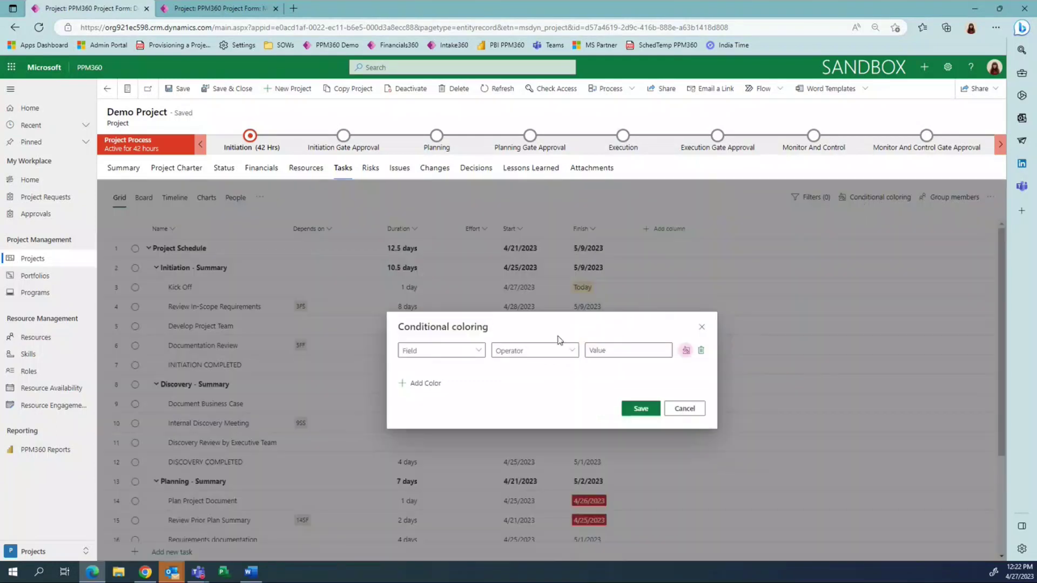
{"action": "left_click", "coordinate": [462, 357]}
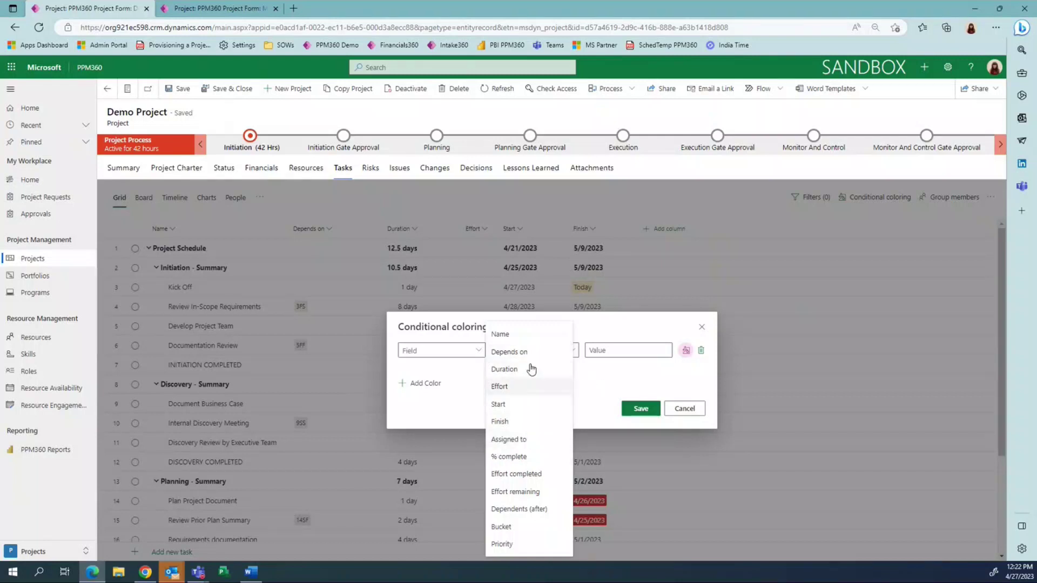
{"action": "left_click", "coordinate": [519, 439]}
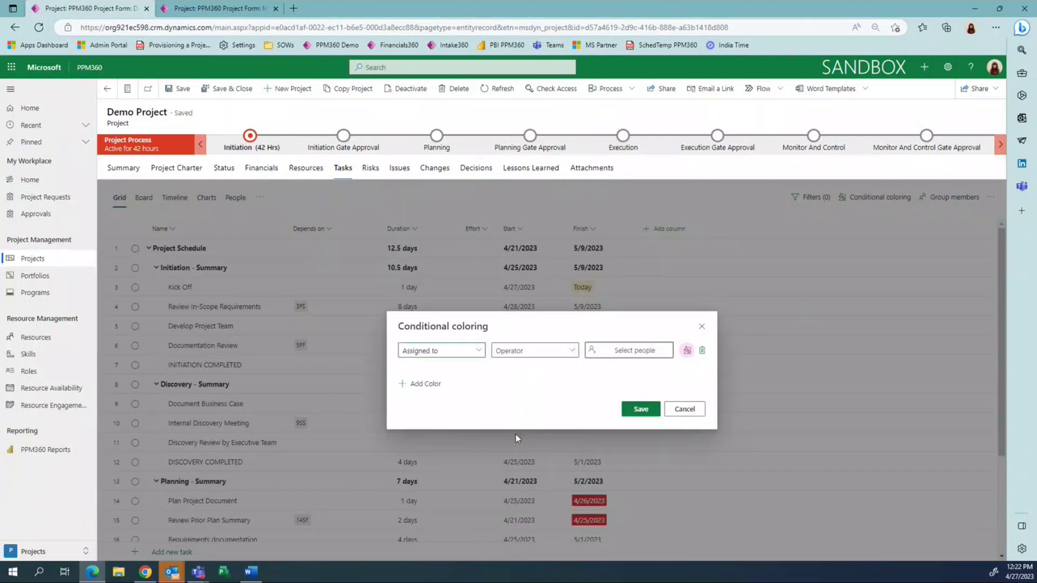
{"action": "left_click", "coordinate": [532, 353]}
{"action": "left_click", "coordinate": [533, 370]}
{"action": "left_click", "coordinate": [629, 352]}
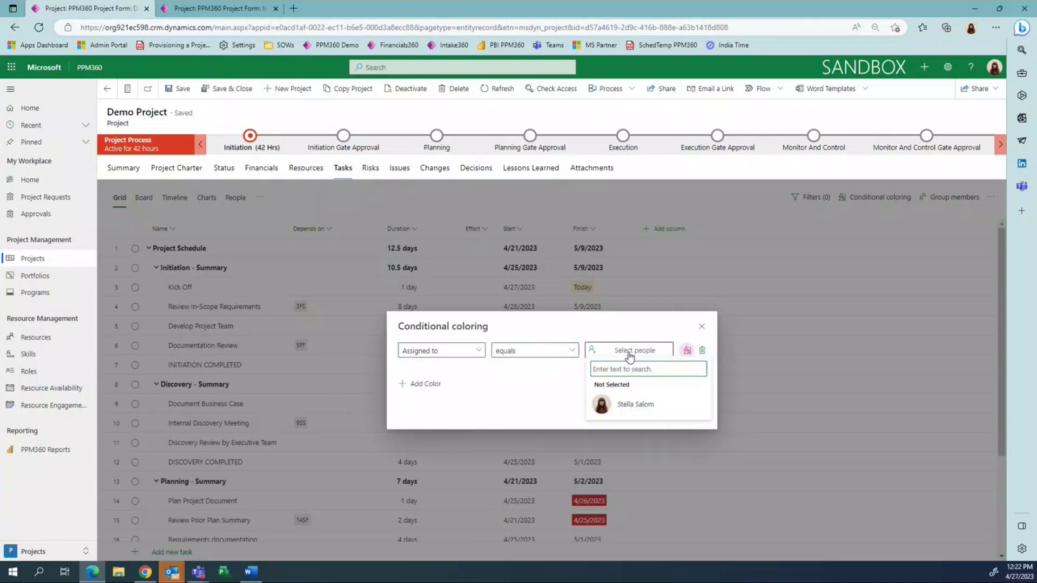
{"action": "left_click", "coordinate": [627, 405]}
Step: Try to add a second coloring rule where Assigned to equals another team member, and cancel the conditional coloring setup
{"action": "left_click", "coordinate": [424, 384]}
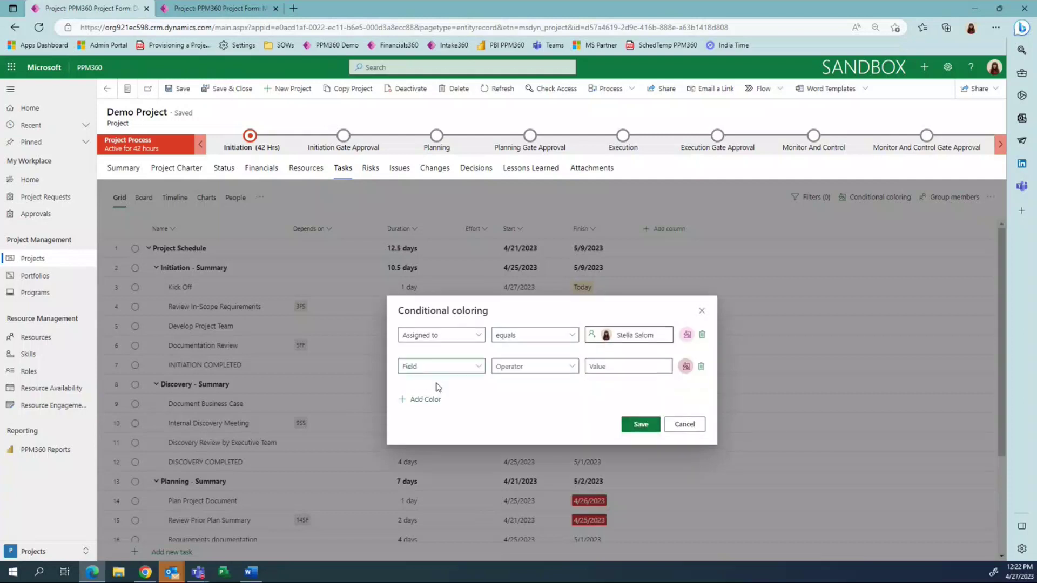
{"action": "left_click", "coordinate": [465, 375]}
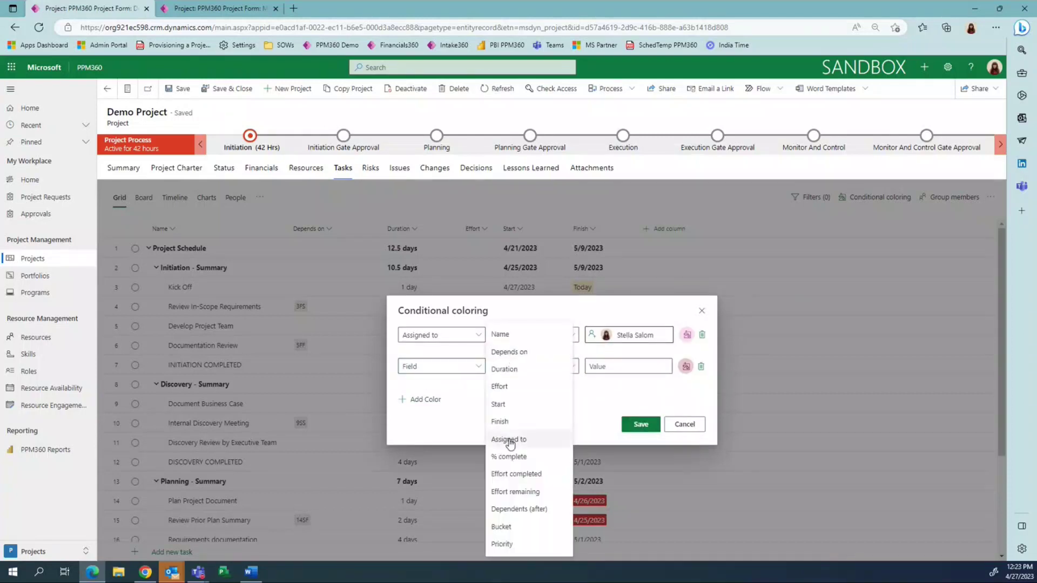
{"action": "left_click", "coordinate": [511, 444]}
{"action": "left_click", "coordinate": [530, 372]}
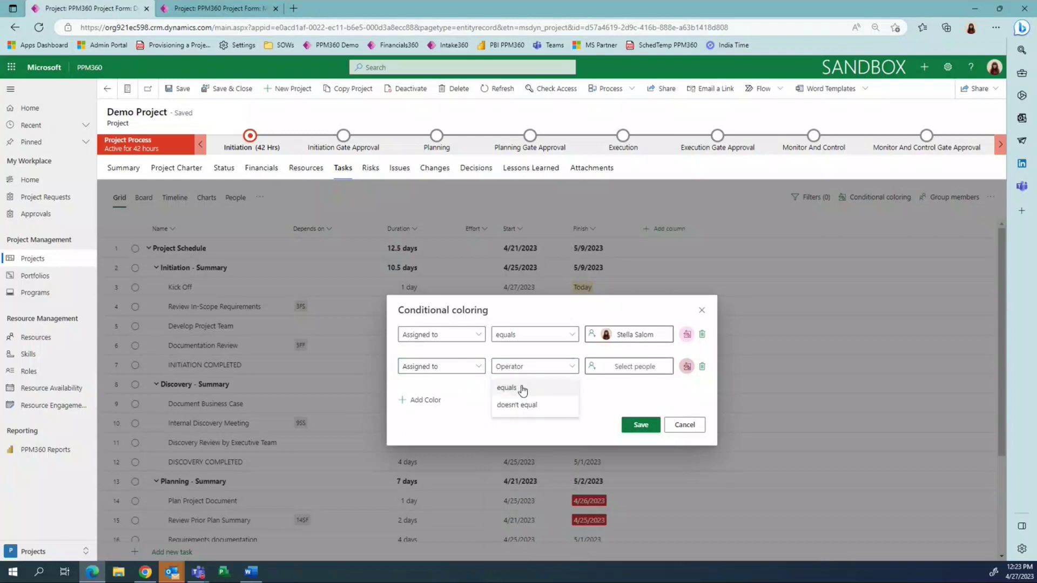
{"action": "left_click", "coordinate": [521, 389]}
{"action": "left_click", "coordinate": [613, 372]}
{"action": "type", "text": "mi"}
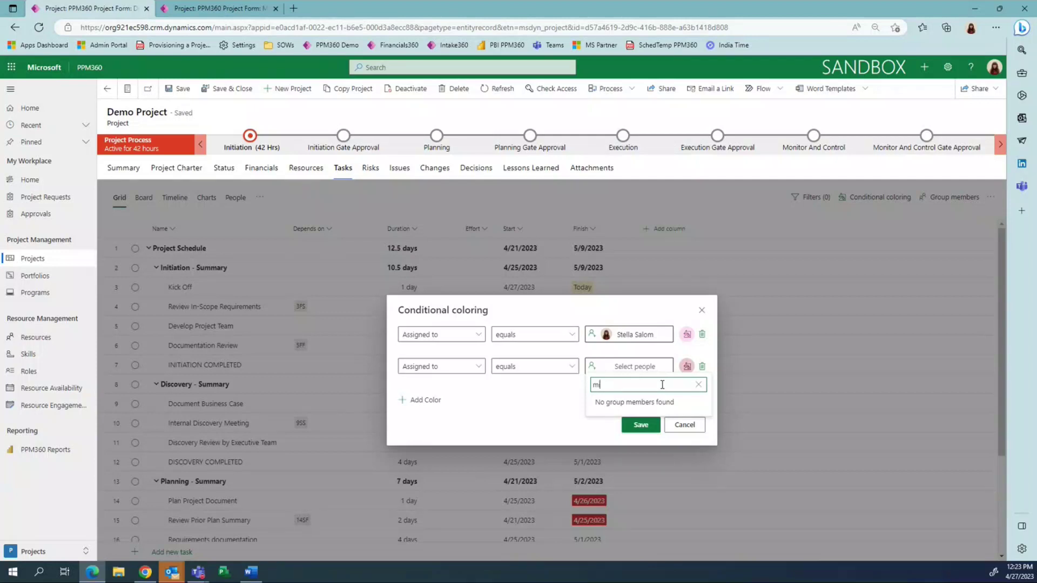
{"action": "key", "text": "BackSpace"}
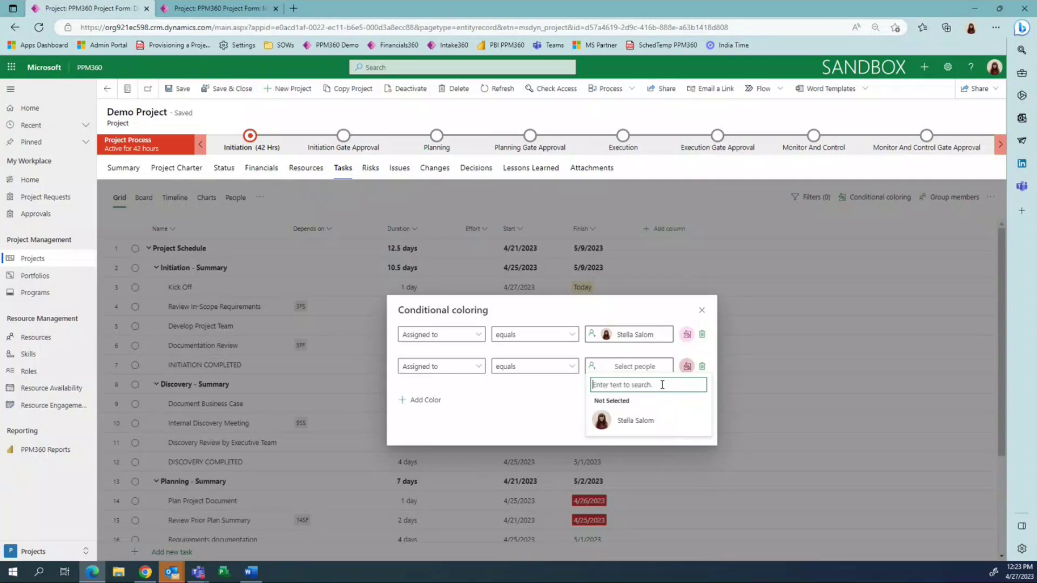
{"action": "left_click", "coordinate": [477, 367]}
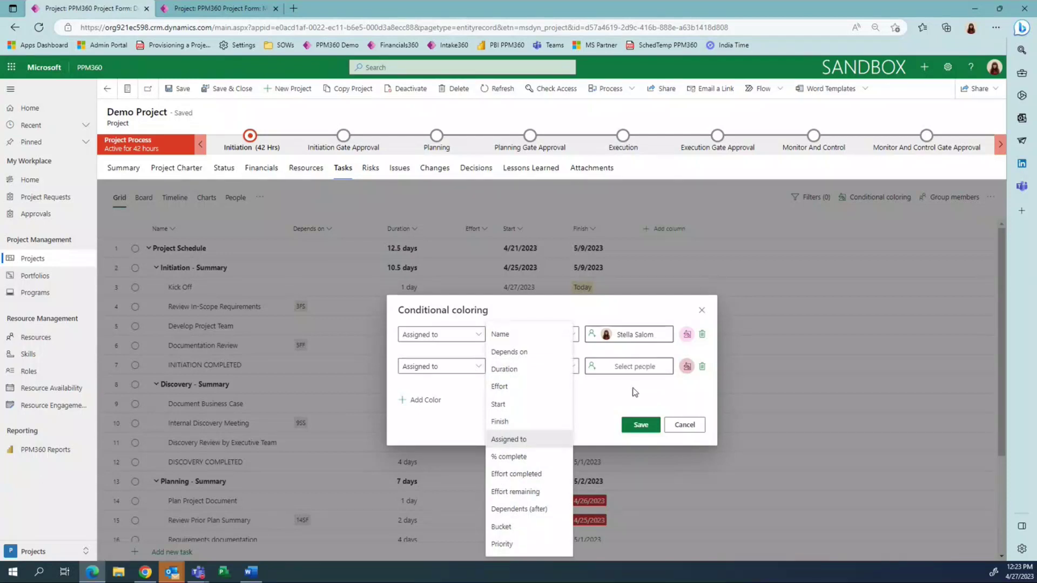
{"action": "left_click", "coordinate": [635, 392]}
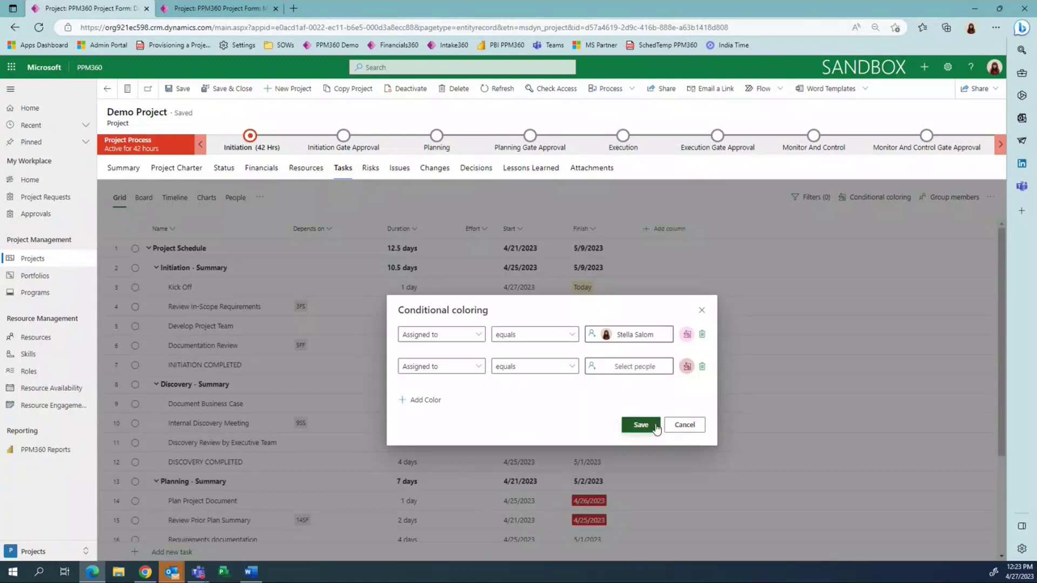
{"action": "left_click", "coordinate": [656, 428]}
{"action": "left_click", "coordinate": [684, 426]}
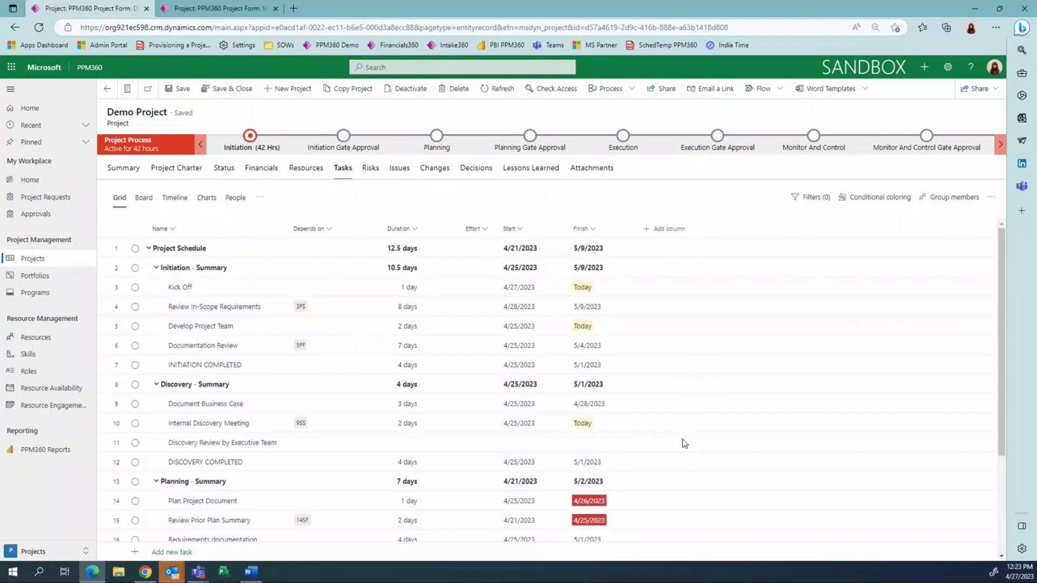
Step: Add the Assigned to column to the grid and assign the listed team member to Review In-Scope Requirements
{"action": "left_click", "coordinate": [647, 230]}
{"action": "left_click", "coordinate": [690, 293]}
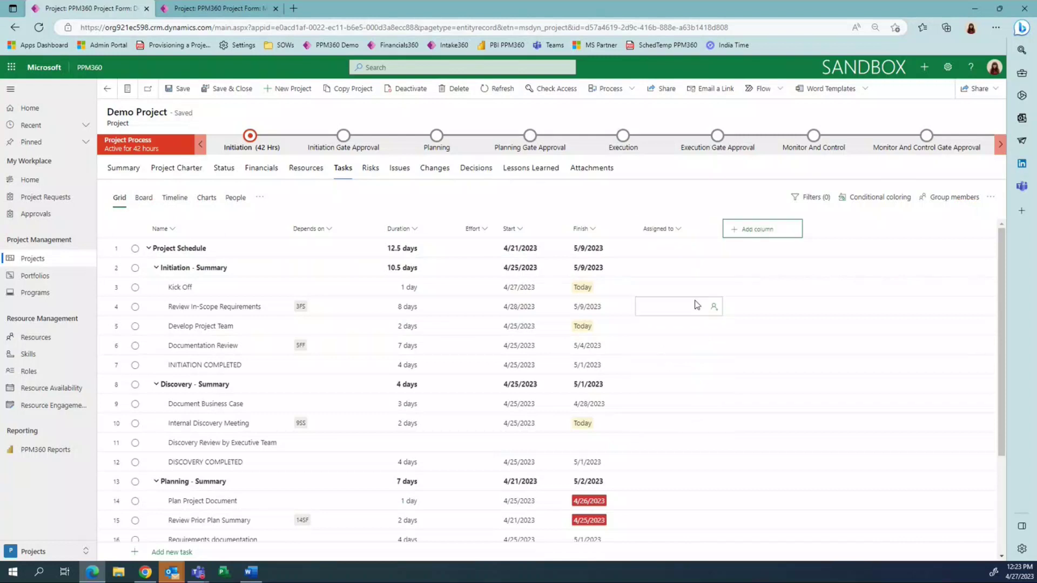
{"action": "left_click", "coordinate": [713, 306]}
{"action": "left_click", "coordinate": [705, 368]}
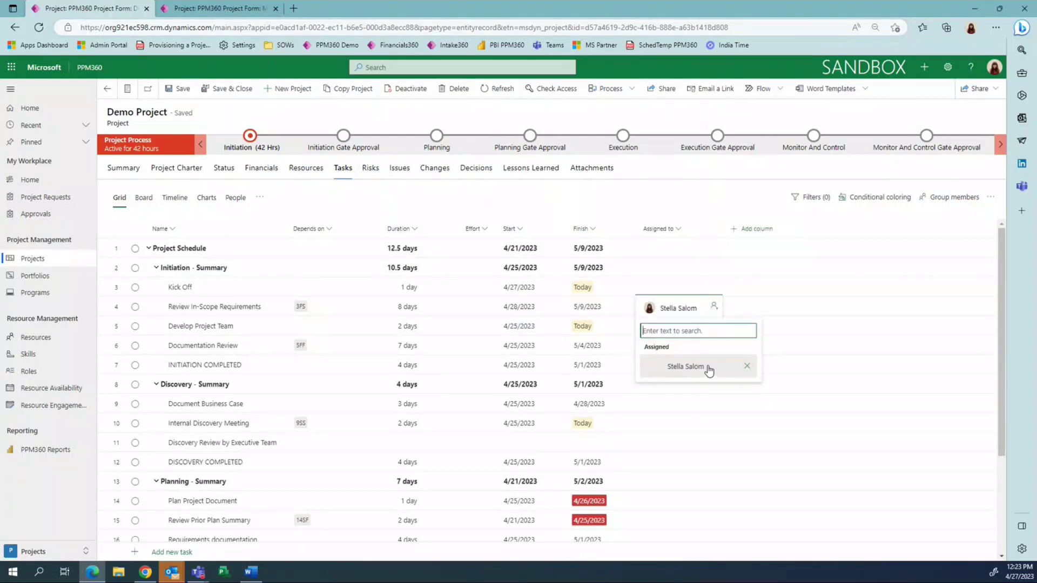
Step: Search for another team member by first name and assign them to Documentation Review without adding a group
{"action": "left_click", "coordinate": [713, 346]}
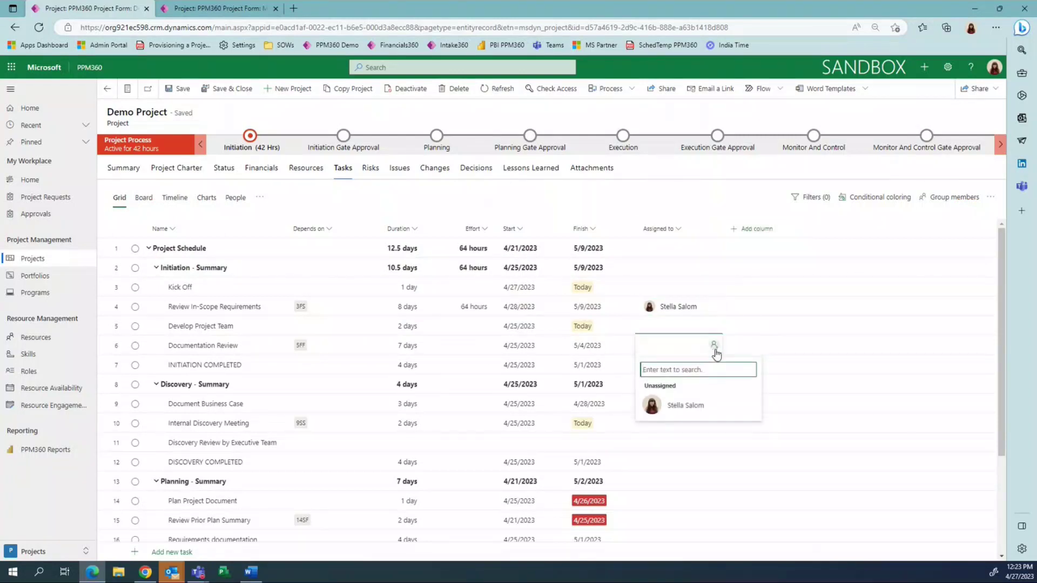
{"action": "type", "text": "m"}
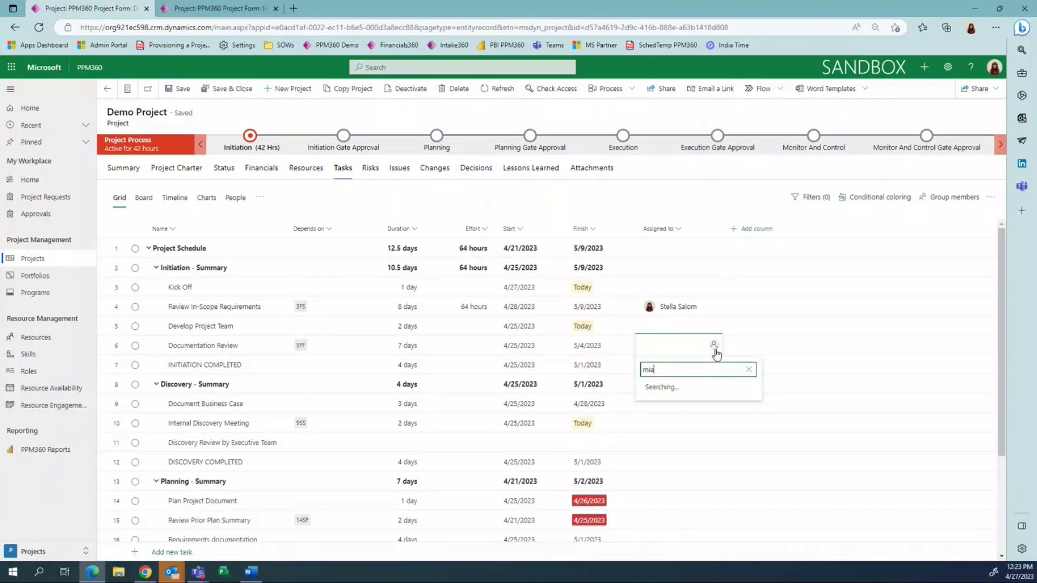
{"action": "type", "text": "ia"}
{"action": "left_click", "coordinate": [705, 405]}
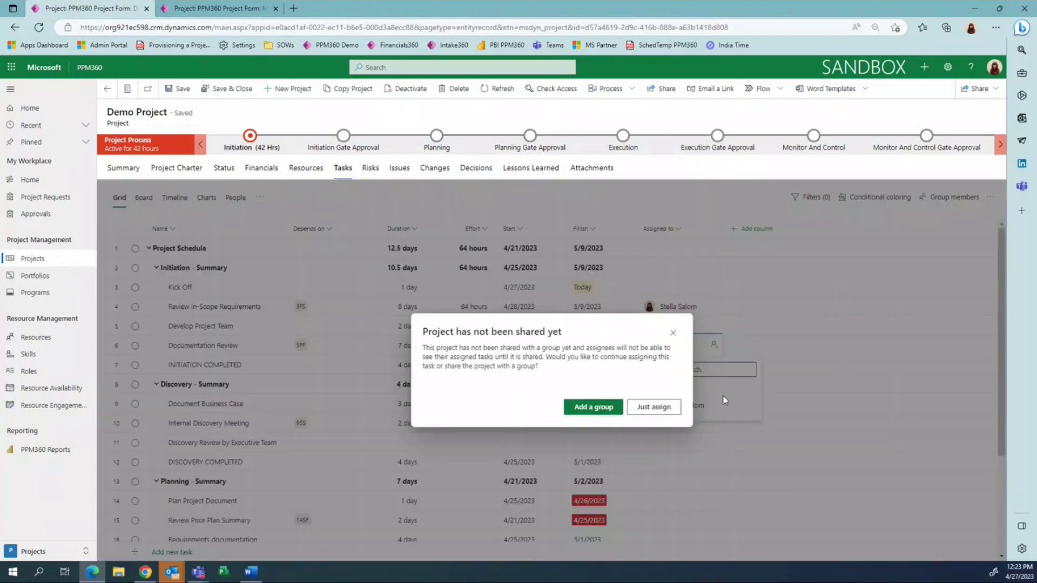
{"action": "left_click", "coordinate": [659, 406]}
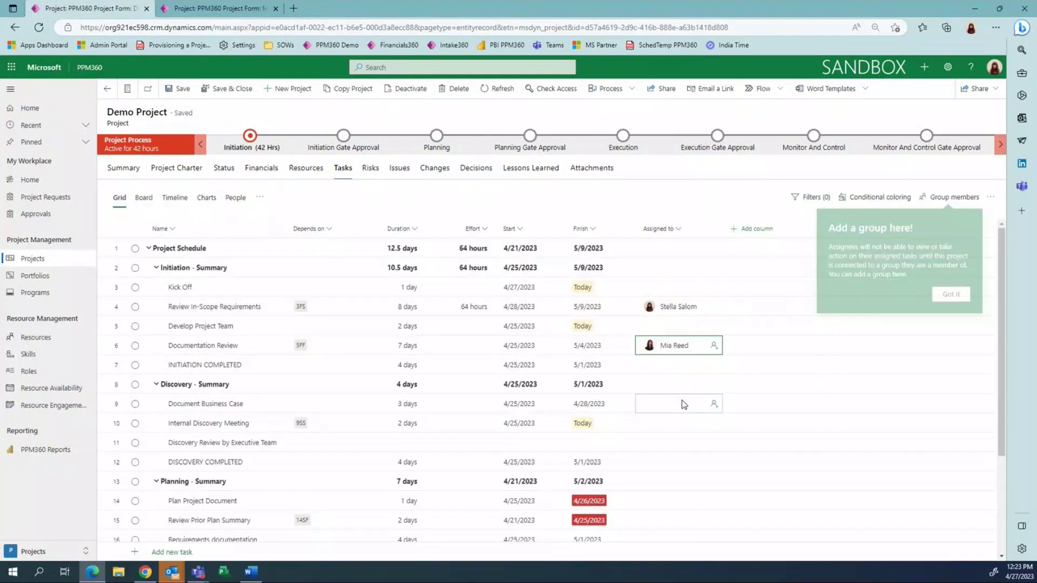
{"action": "left_click", "coordinate": [955, 299]}
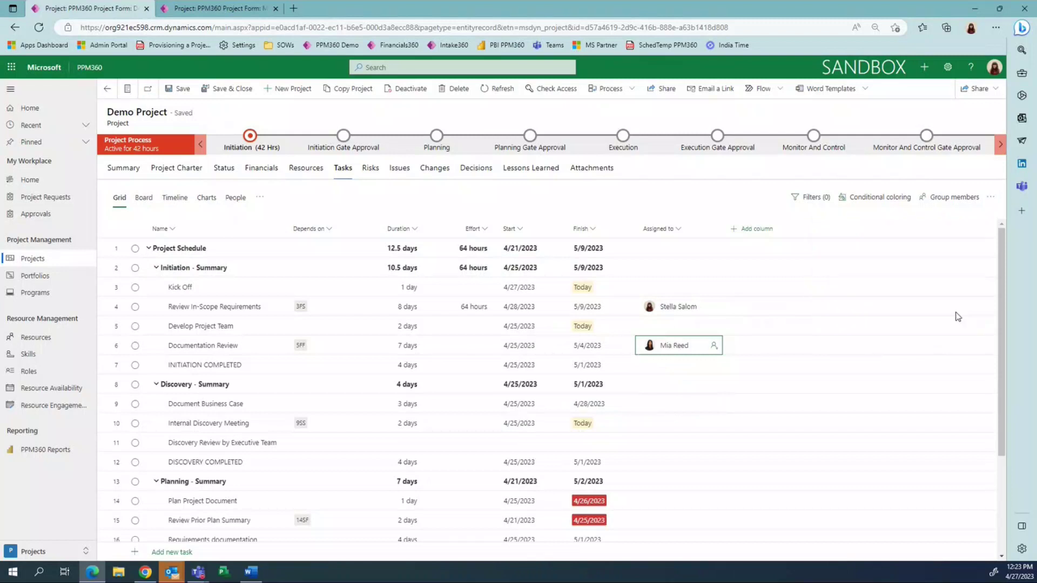
{"action": "left_click", "coordinate": [890, 193]}
{"action": "left_click", "coordinate": [426, 375]}
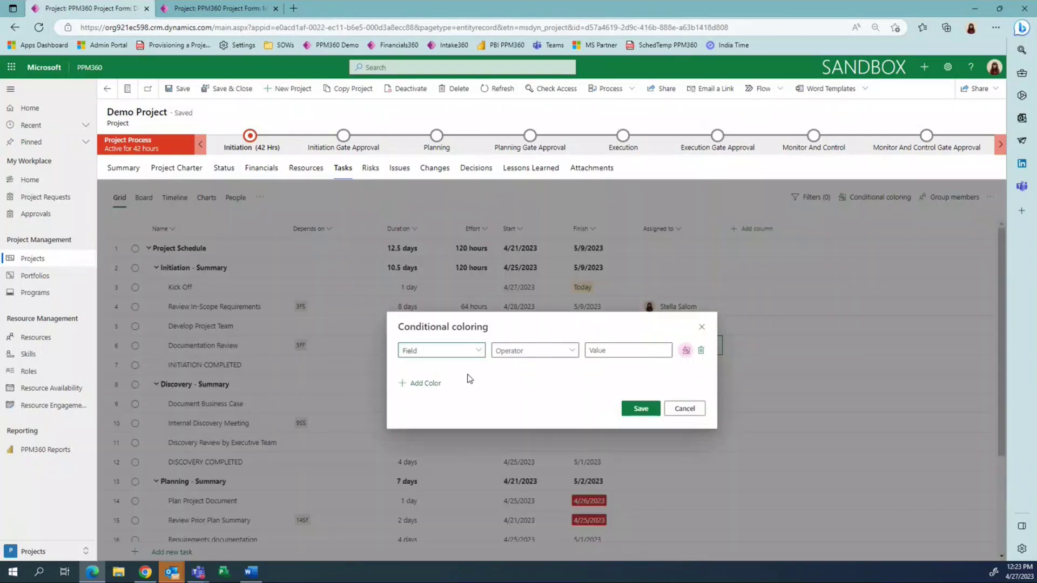
{"action": "left_click", "coordinate": [478, 351]}
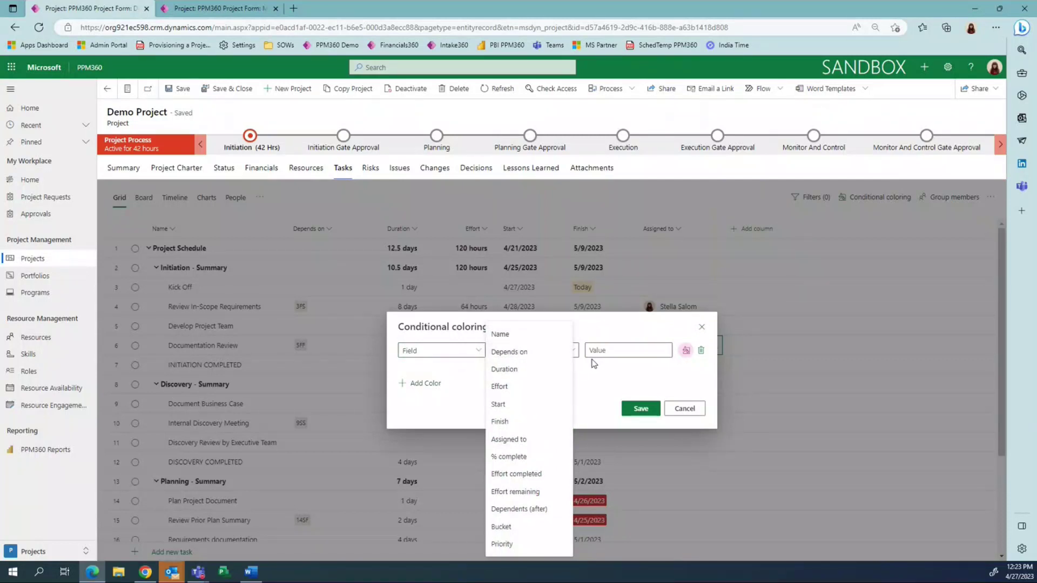
{"action": "left_click", "coordinate": [659, 370]}
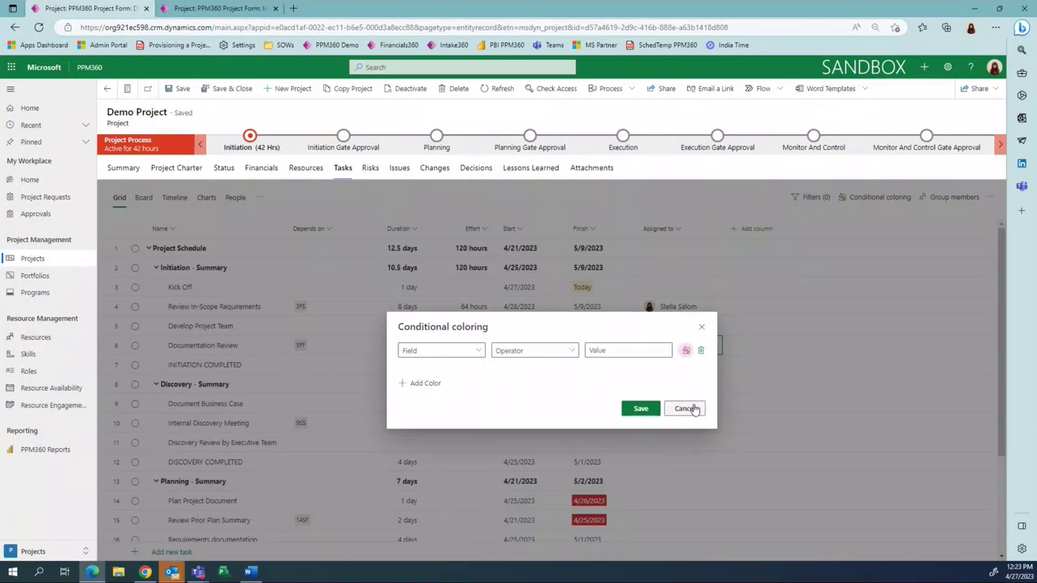
{"action": "left_click", "coordinate": [695, 410]}
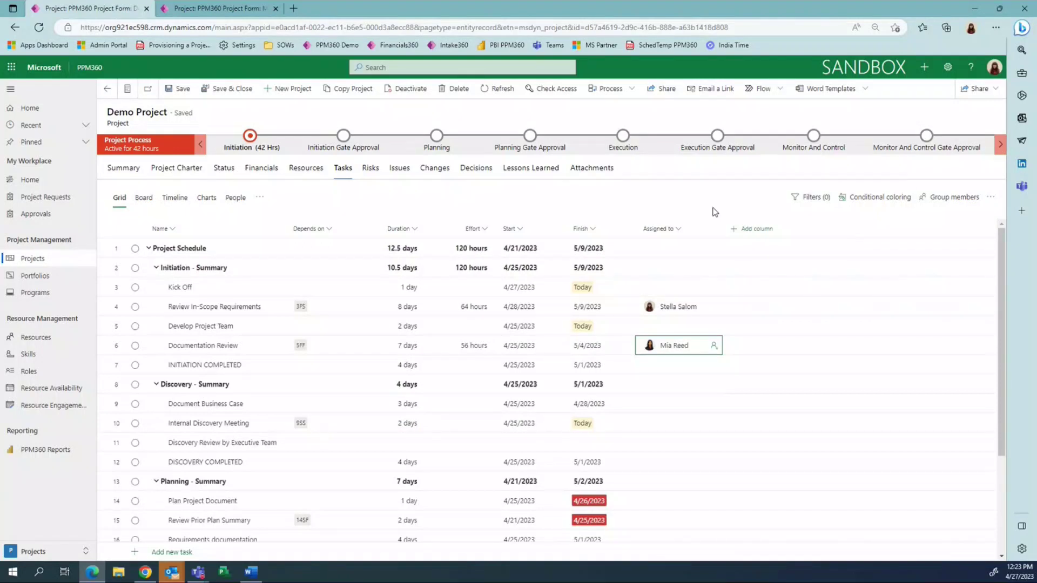
Step: Create a teal conditional coloring rule where Assigned to equals the team member assigned to Documentation Review
{"action": "left_click", "coordinate": [867, 200]}
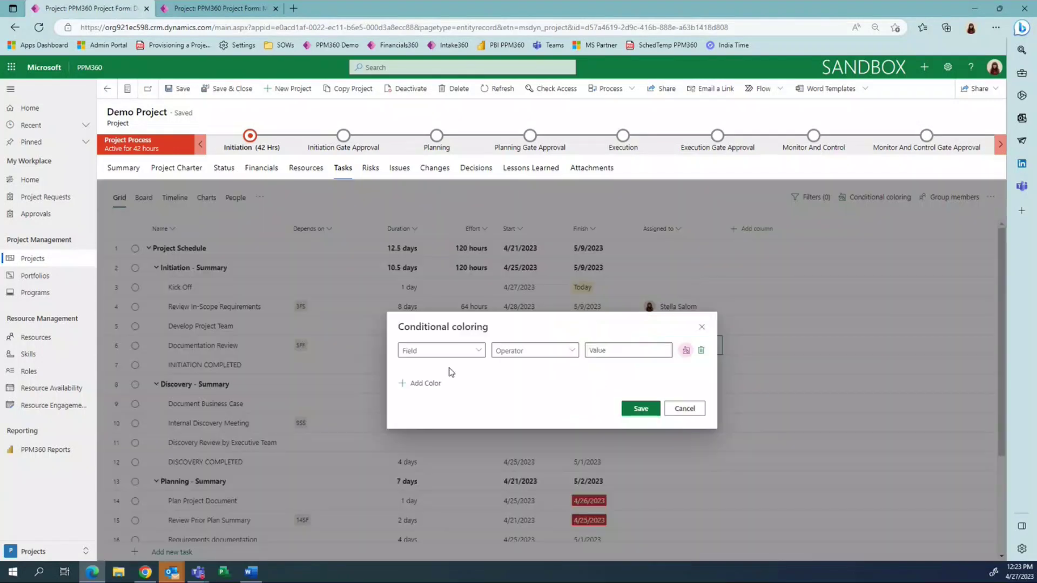
{"action": "left_click", "coordinate": [456, 354]}
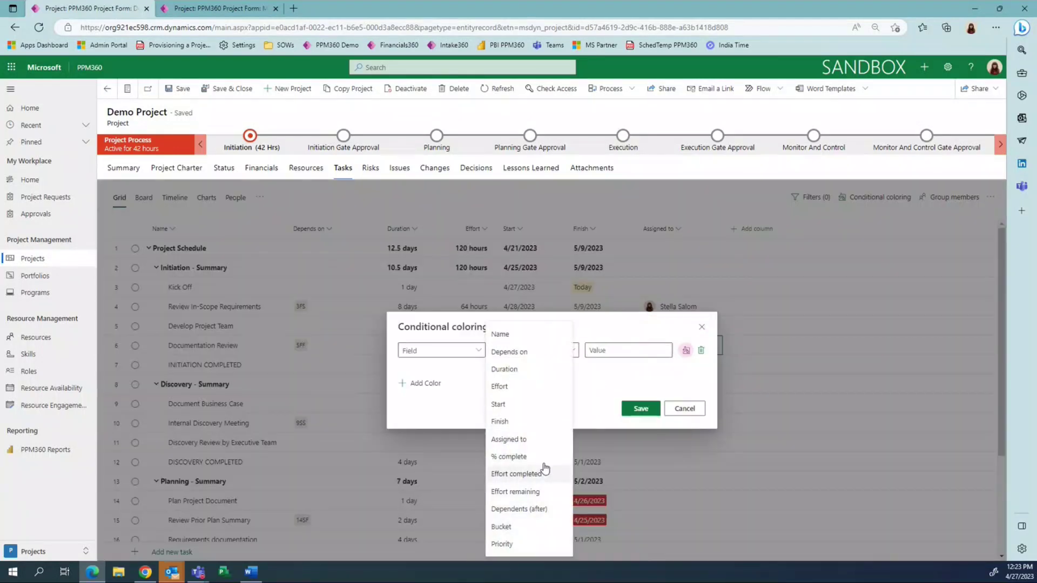
{"action": "left_click", "coordinate": [519, 440]}
{"action": "left_click", "coordinate": [550, 351]}
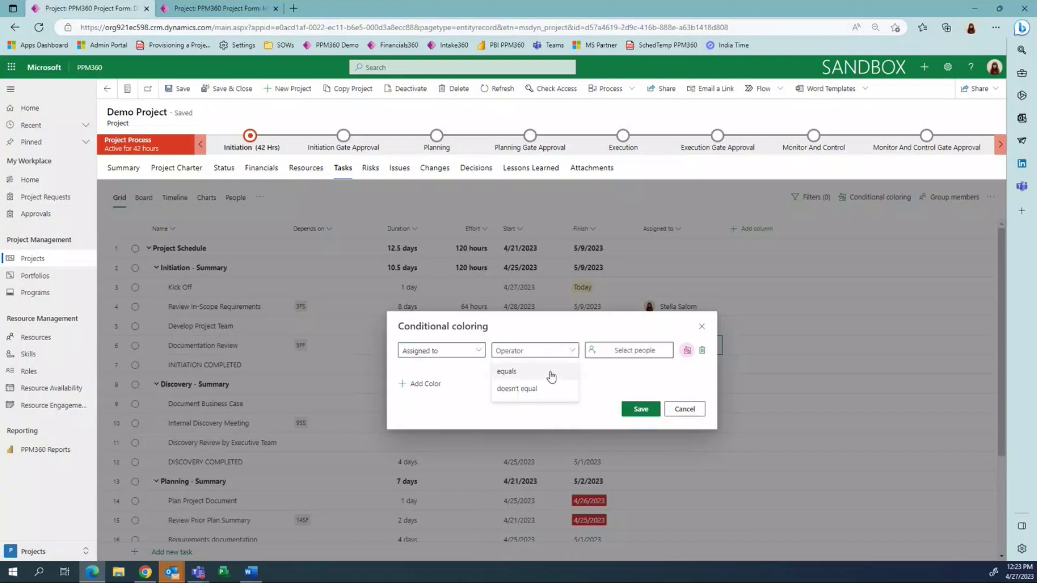
{"action": "left_click", "coordinate": [551, 371]}
{"action": "left_click", "coordinate": [635, 351]}
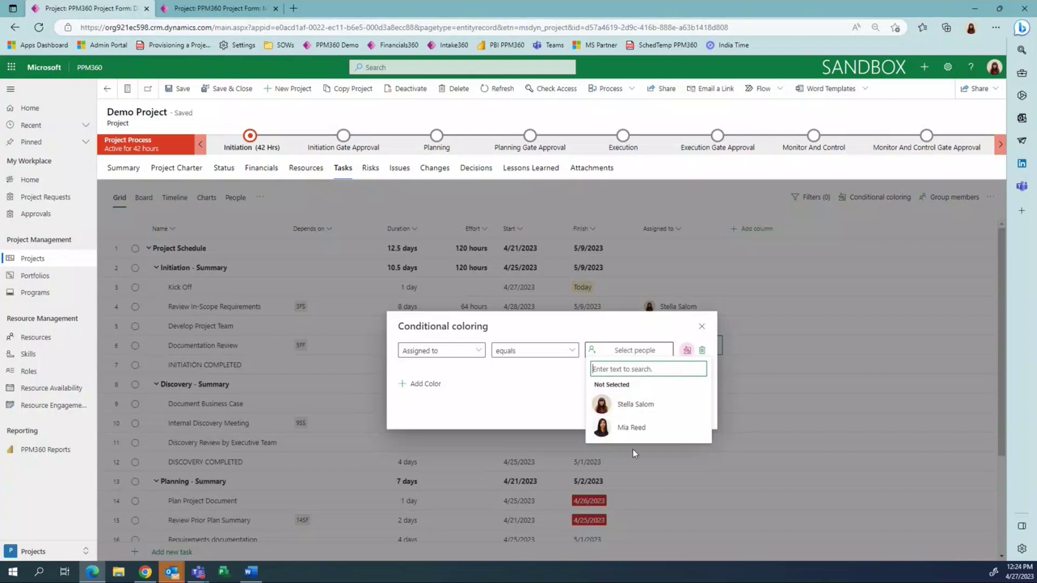
{"action": "left_click", "coordinate": [631, 427]}
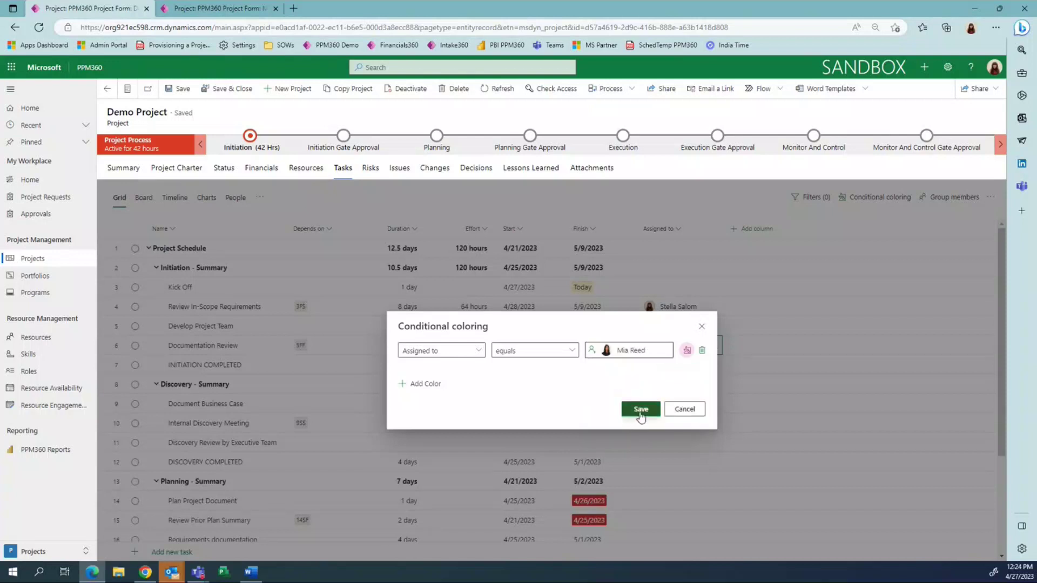
{"action": "left_click", "coordinate": [686, 350]}
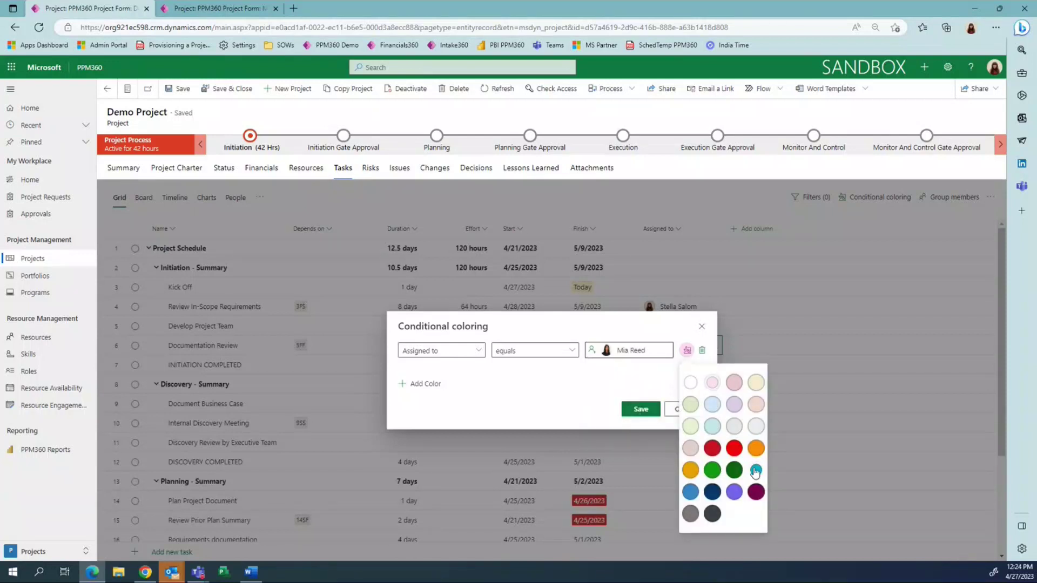
{"action": "left_click", "coordinate": [755, 470]}
Step: Add a second coloring rule where Assigned to equals the team member on Review In-Scope Requirements, keep its pink color, and save the rules
{"action": "left_click", "coordinate": [428, 386]}
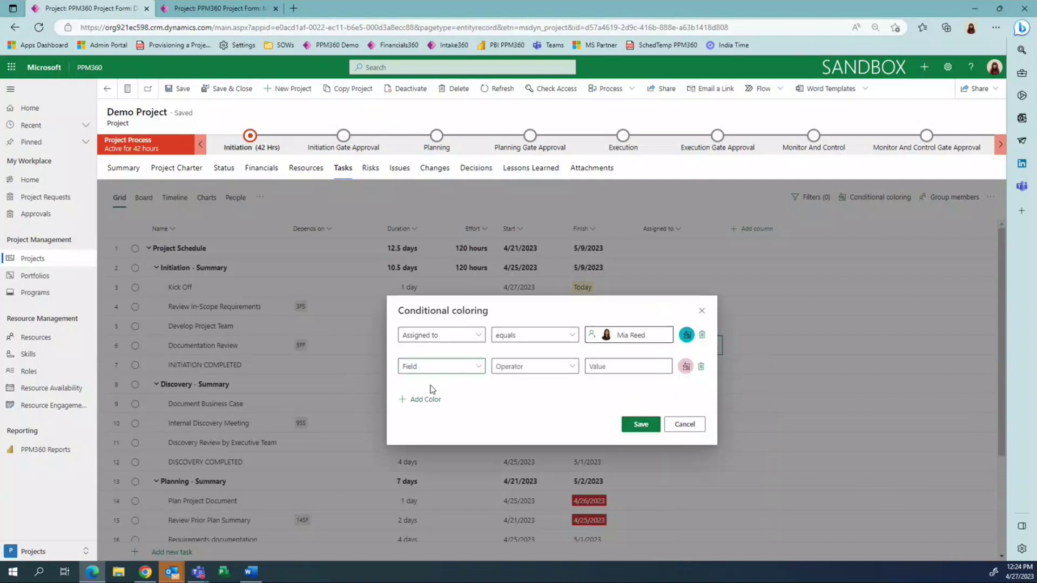
{"action": "left_click", "coordinate": [459, 369]}
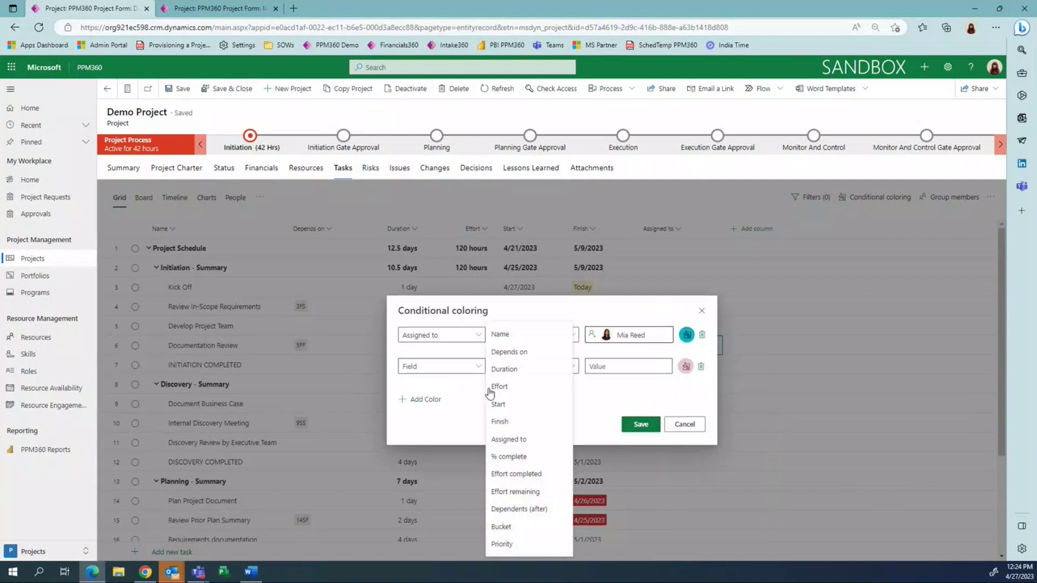
{"action": "left_click", "coordinate": [505, 438]}
{"action": "left_click", "coordinate": [537, 367]}
{"action": "left_click", "coordinate": [537, 384]}
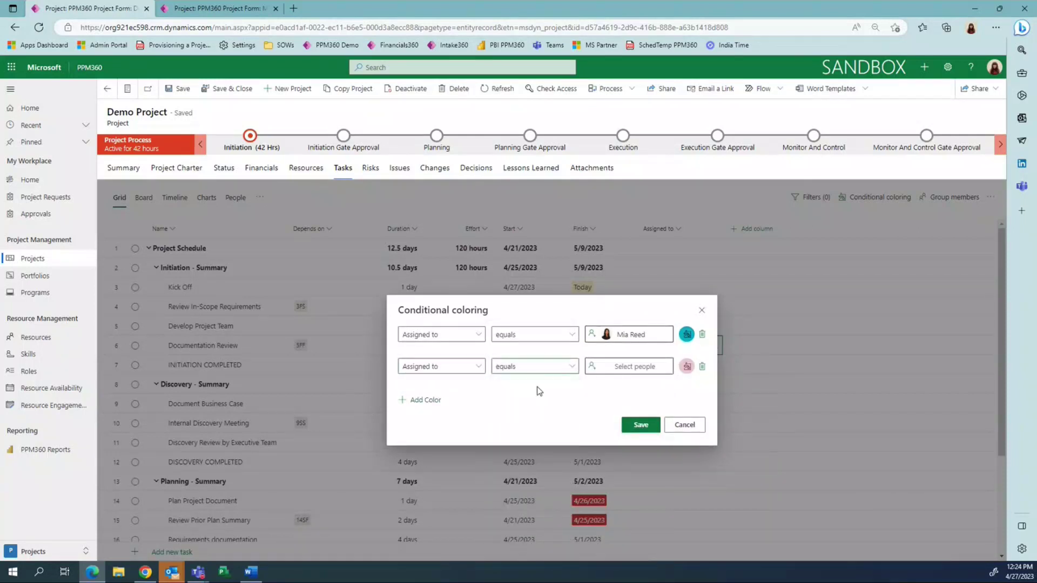
{"action": "left_click", "coordinate": [620, 373]}
{"action": "left_click", "coordinate": [629, 420]}
{"action": "left_click", "coordinate": [640, 425]}
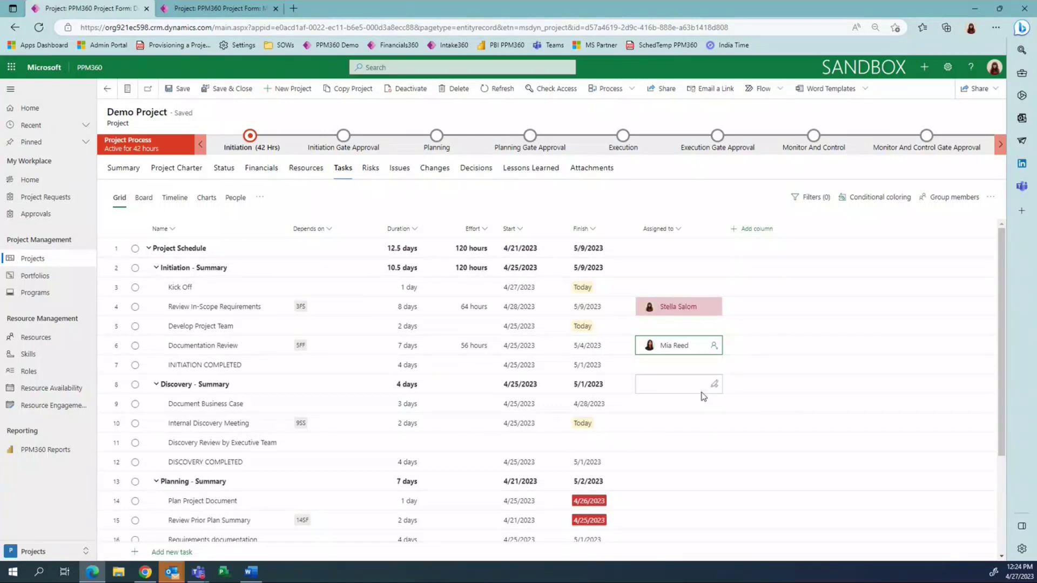
{"action": "left_click", "coordinate": [711, 404]}
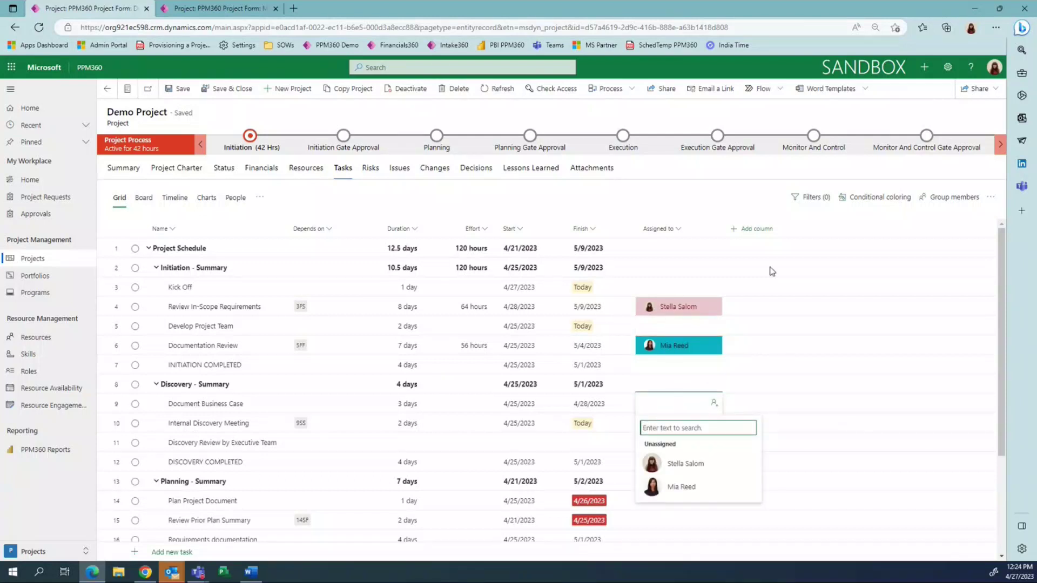
{"action": "left_click", "coordinate": [713, 205]}
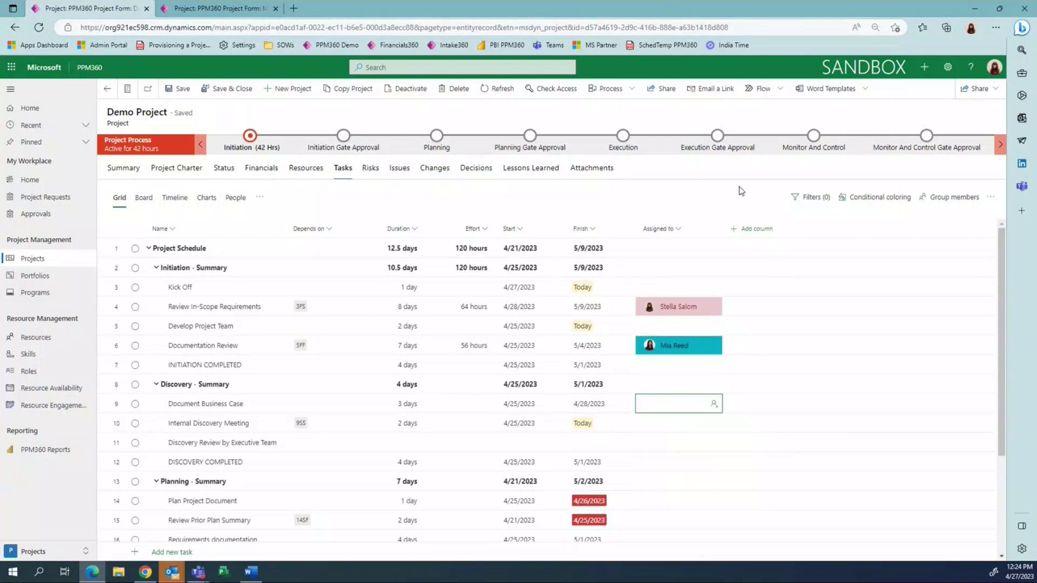
Step: Add a conditional coloring rule where Duration is equal to 4 days and save it
{"action": "left_click", "coordinate": [856, 203]}
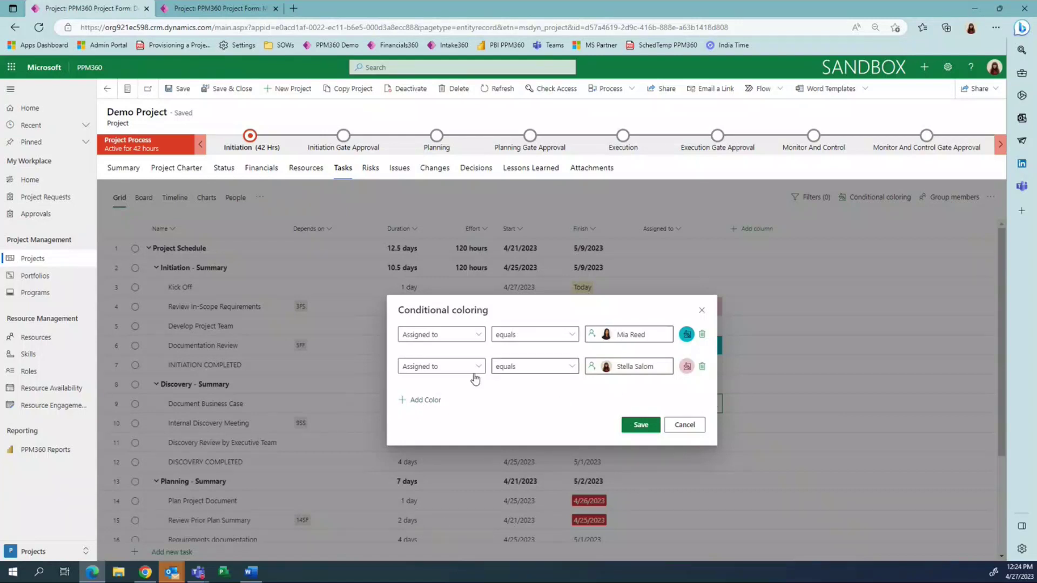
{"action": "left_click", "coordinate": [416, 400]}
{"action": "left_click", "coordinate": [467, 384]}
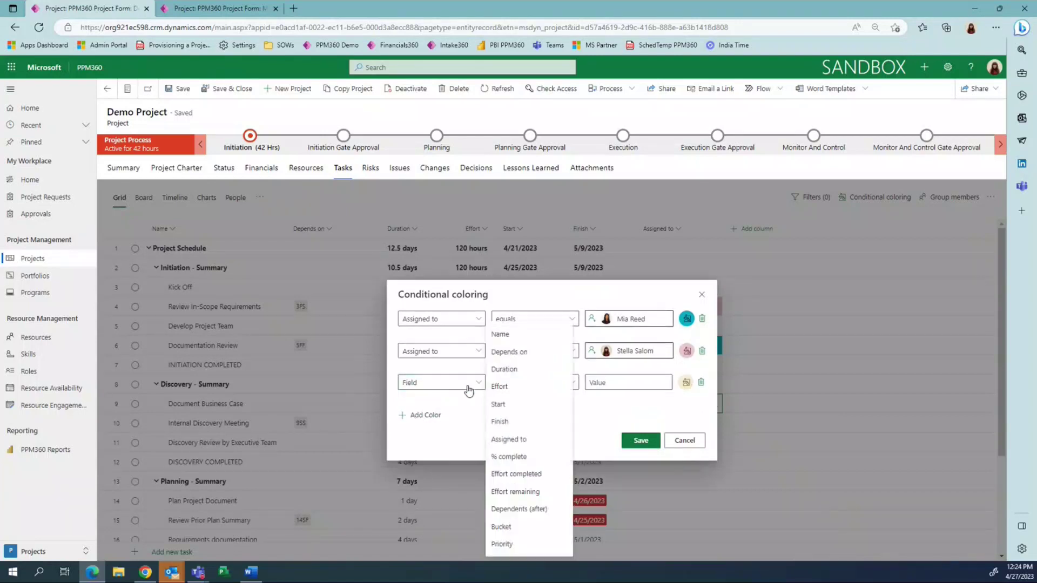
{"action": "left_click", "coordinate": [522, 370]}
{"action": "left_click", "coordinate": [552, 386]}
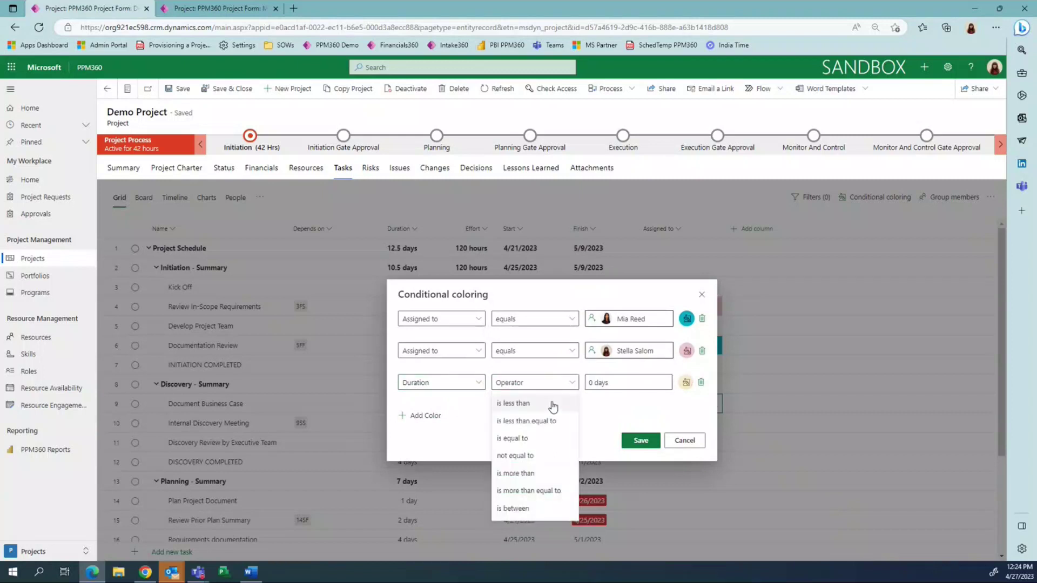
{"action": "left_click", "coordinate": [534, 438]}
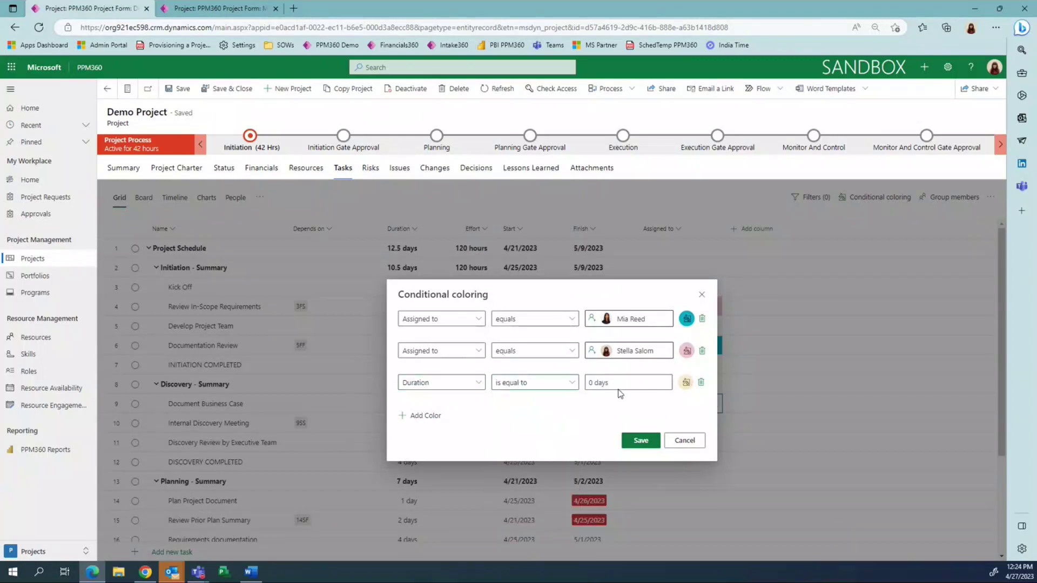
{"action": "left_click", "coordinate": [629, 382]}
{"action": "type", "text": "4"}
{"action": "left_click", "coordinate": [640, 440]}
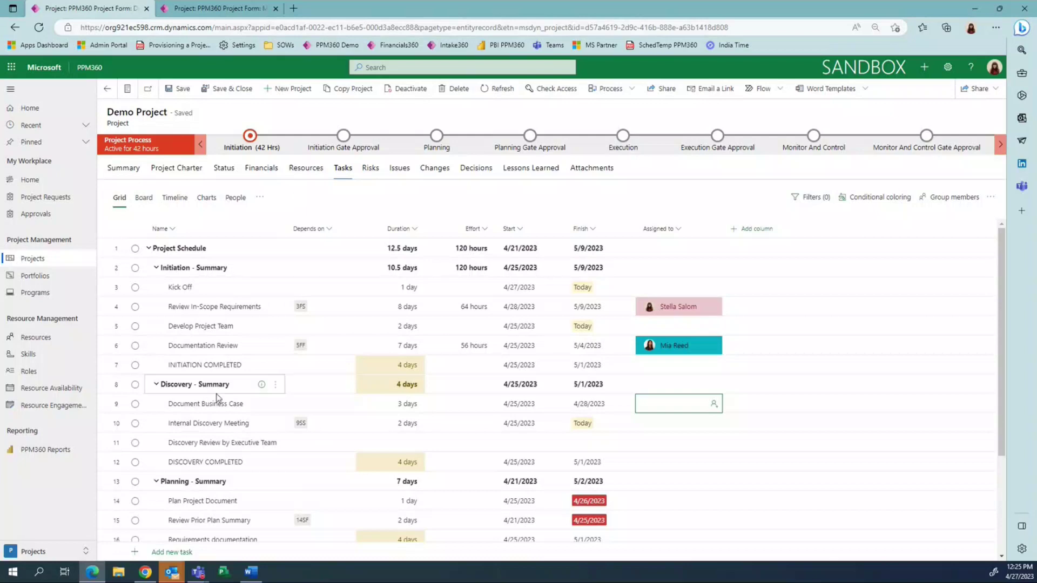
{"action": "left_click", "coordinate": [92, 574]}
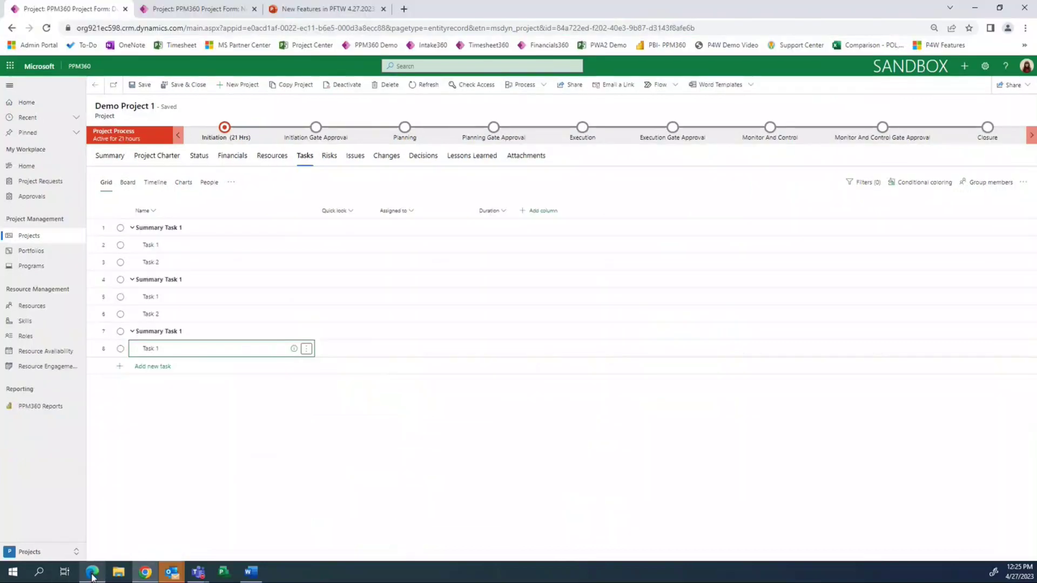
{"action": "left_click", "coordinate": [92, 574]}
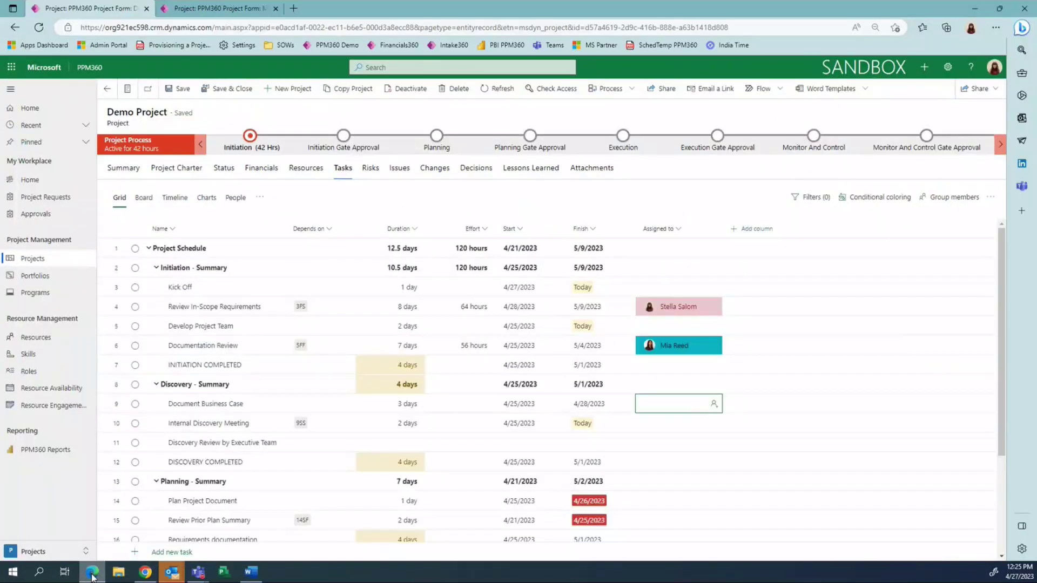
{"action": "left_click", "coordinate": [92, 574]}
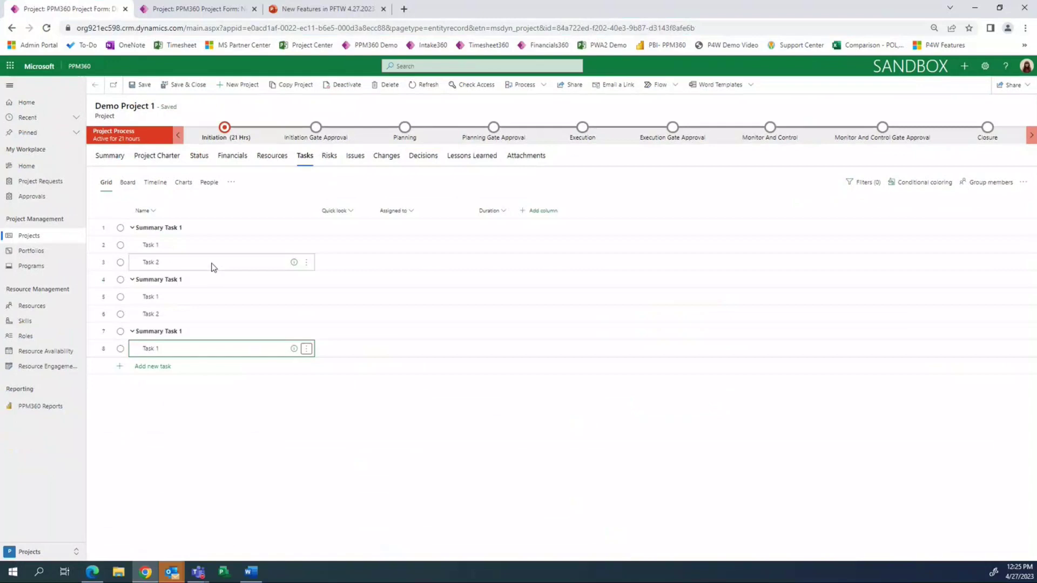
{"action": "left_click", "coordinate": [210, 8]}
{"action": "left_click", "coordinate": [89, 10]}
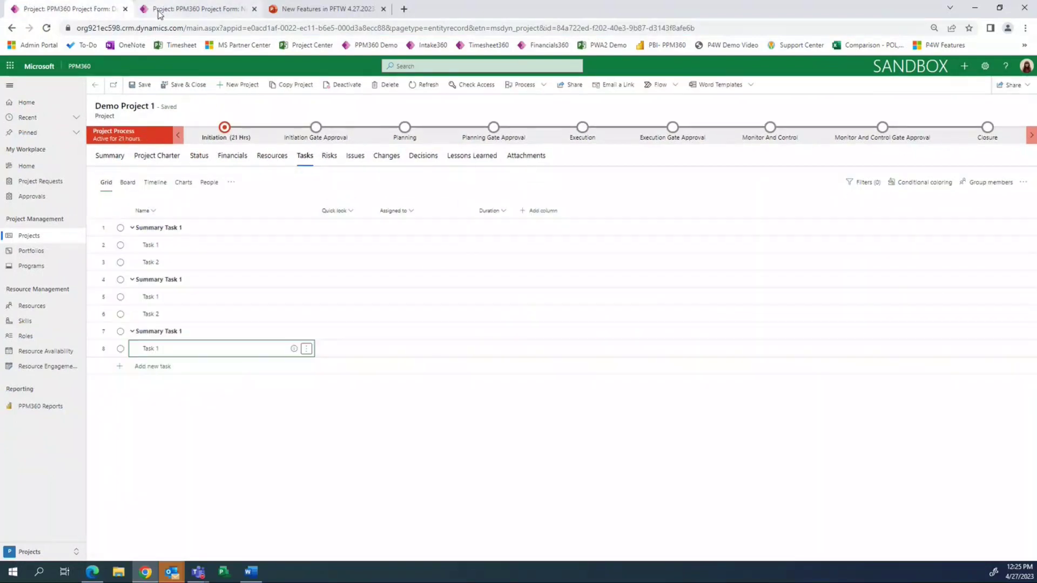
{"action": "left_click", "coordinate": [172, 9]}
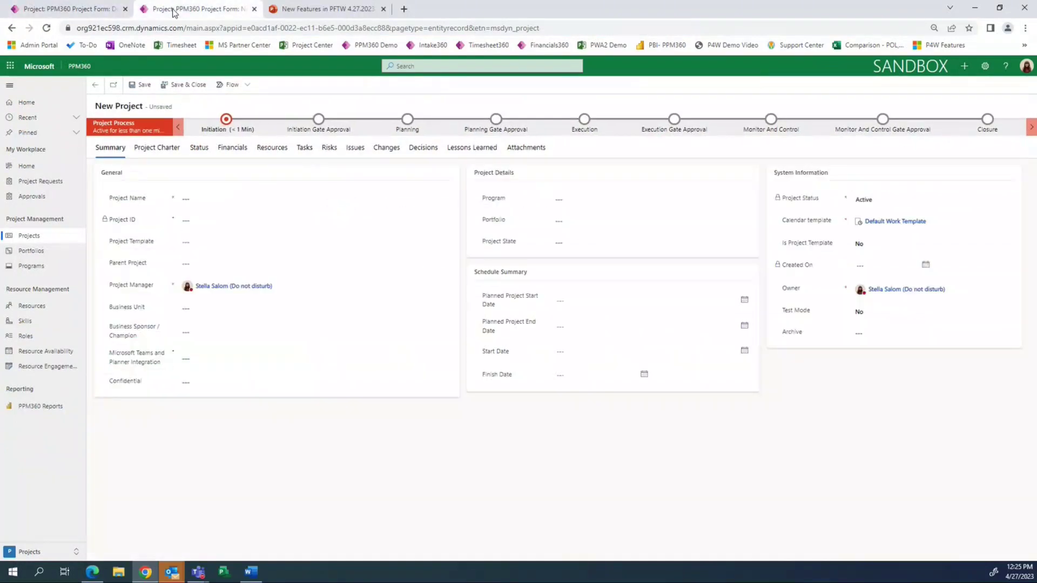
{"action": "left_click", "coordinate": [102, 12]}
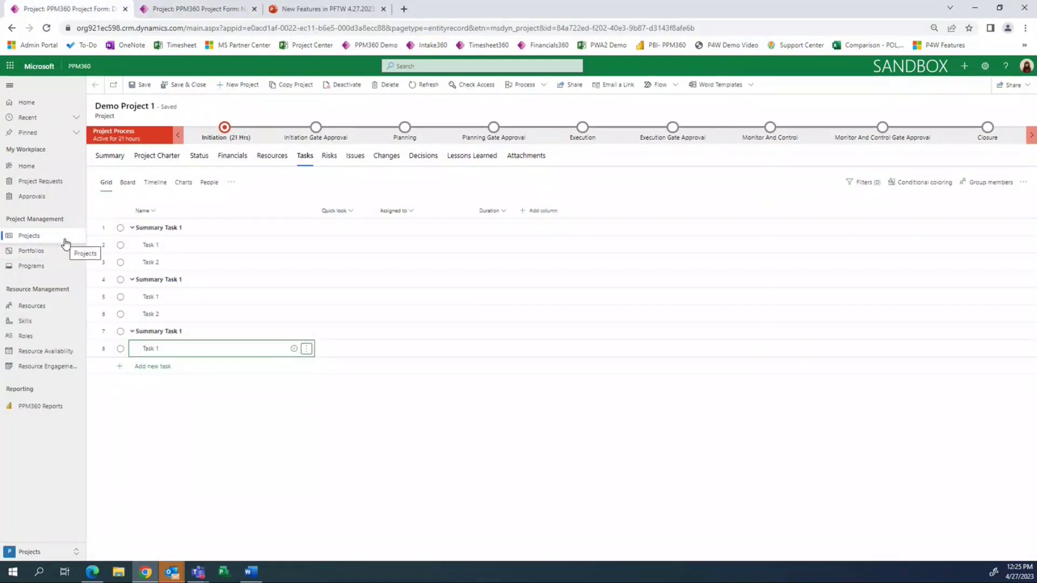
{"action": "left_click", "coordinate": [93, 575]}
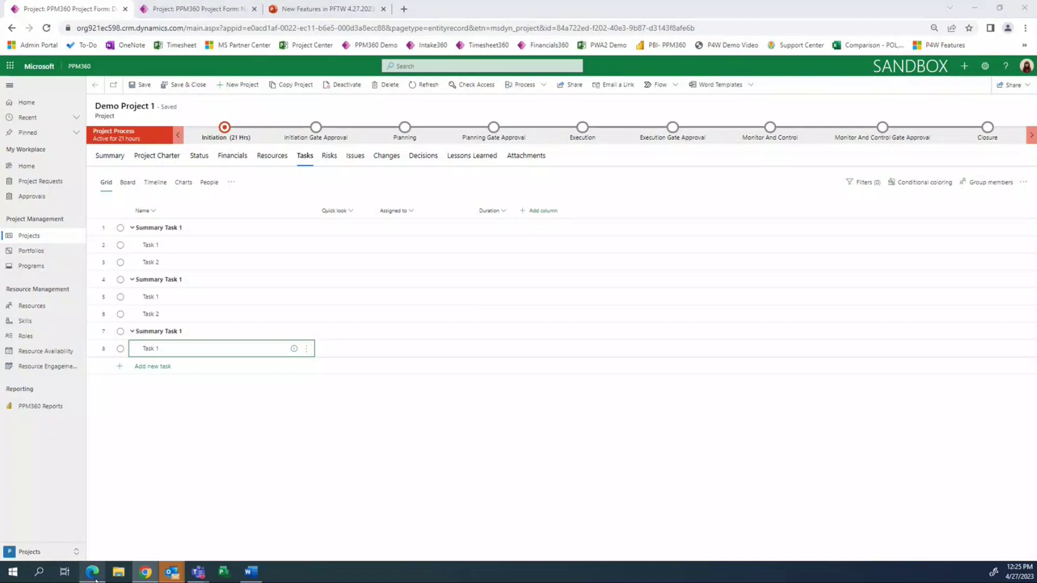
Step: Switch to the Manufacturing - Schedule Template project and review its conditional coloring rules and how they color the task grid
{"action": "left_click", "coordinate": [250, 7]}
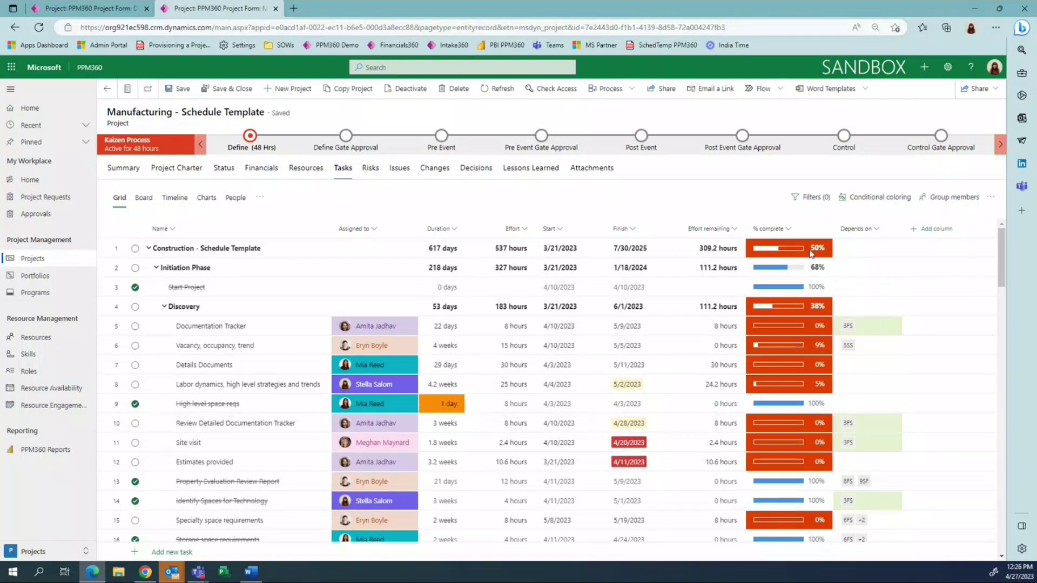
{"action": "left_click", "coordinate": [858, 199]}
{"action": "scroll", "coordinate": [532, 435], "scroll_direction": "down", "scroll_amount": 1}
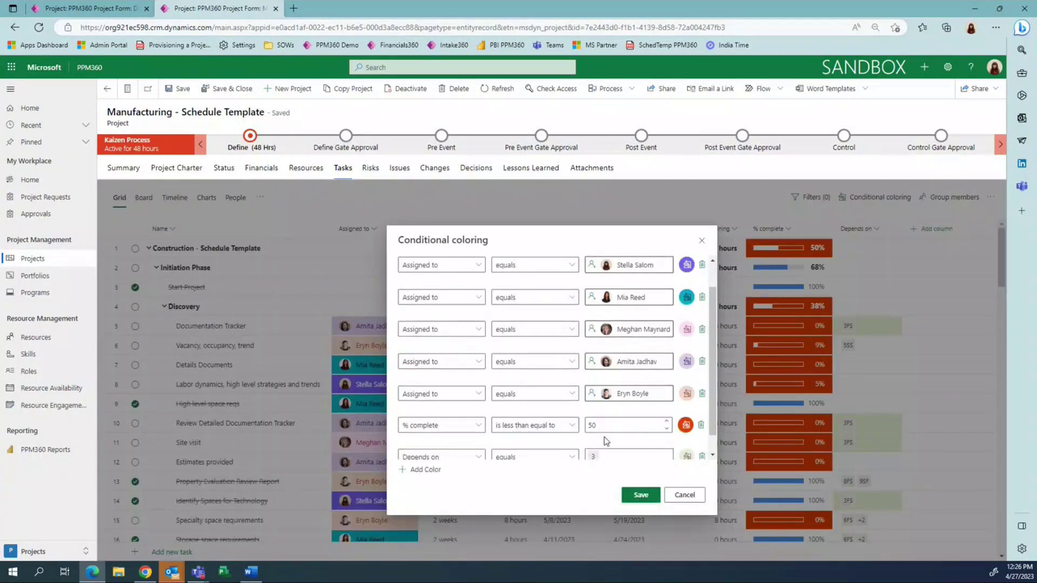
{"action": "scroll", "coordinate": [588, 437], "scroll_direction": "down", "scroll_amount": 1}
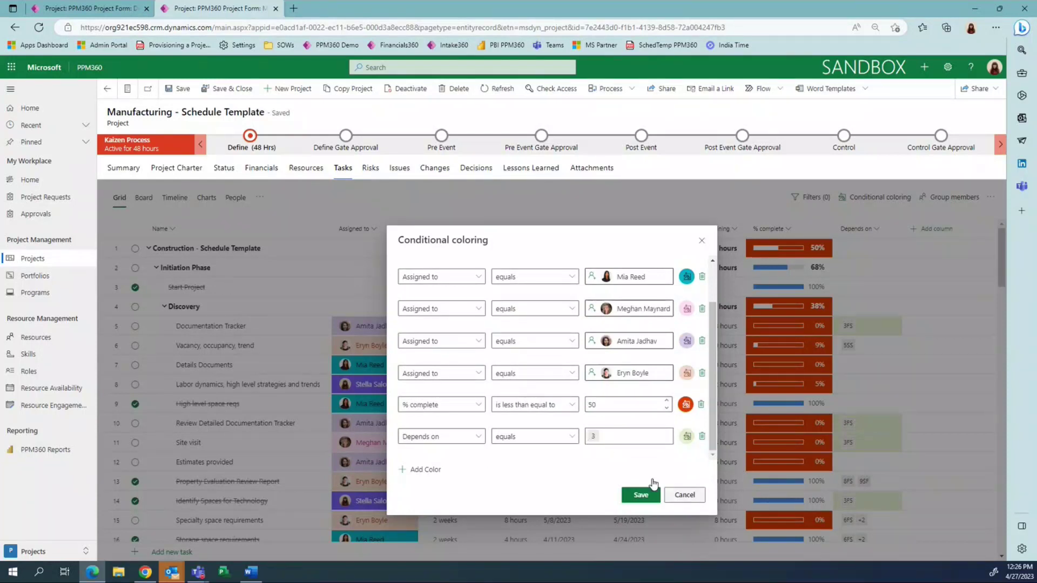
{"action": "scroll", "coordinate": [599, 394], "scroll_direction": "up", "scroll_amount": 1}
{"action": "scroll", "coordinate": [599, 397], "scroll_direction": "up", "scroll_amount": 1}
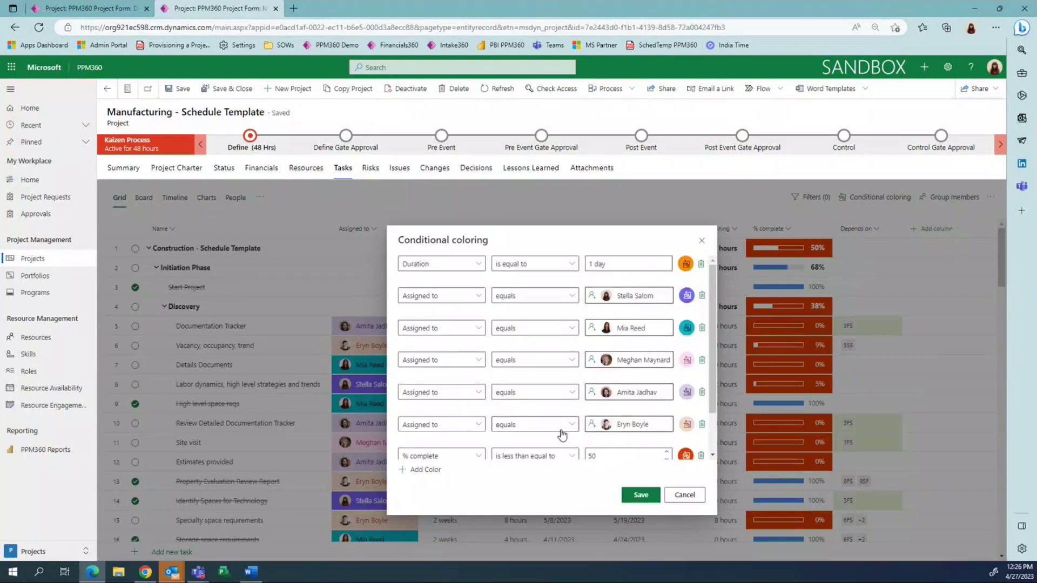
{"action": "scroll", "coordinate": [560, 433], "scroll_direction": "down", "scroll_amount": 1}
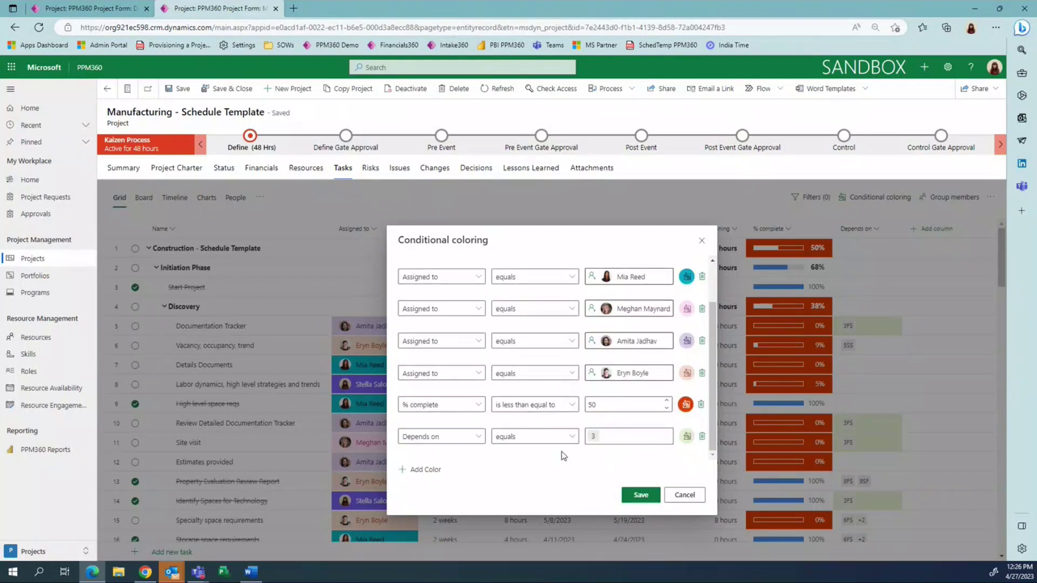
{"action": "left_click", "coordinate": [641, 495]}
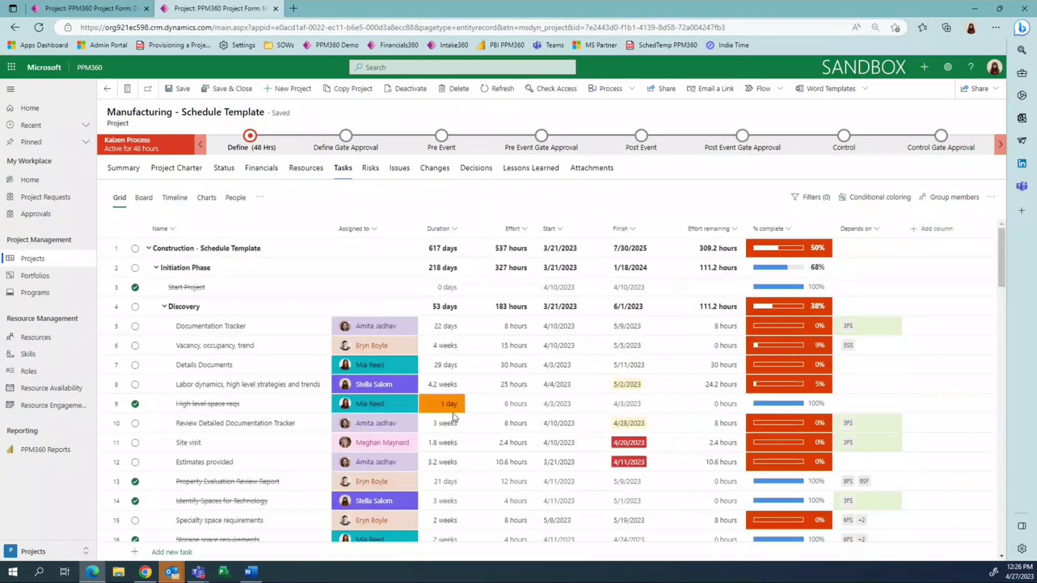
{"action": "scroll", "coordinate": [456, 428], "scroll_direction": "down", "scroll_amount": 1}
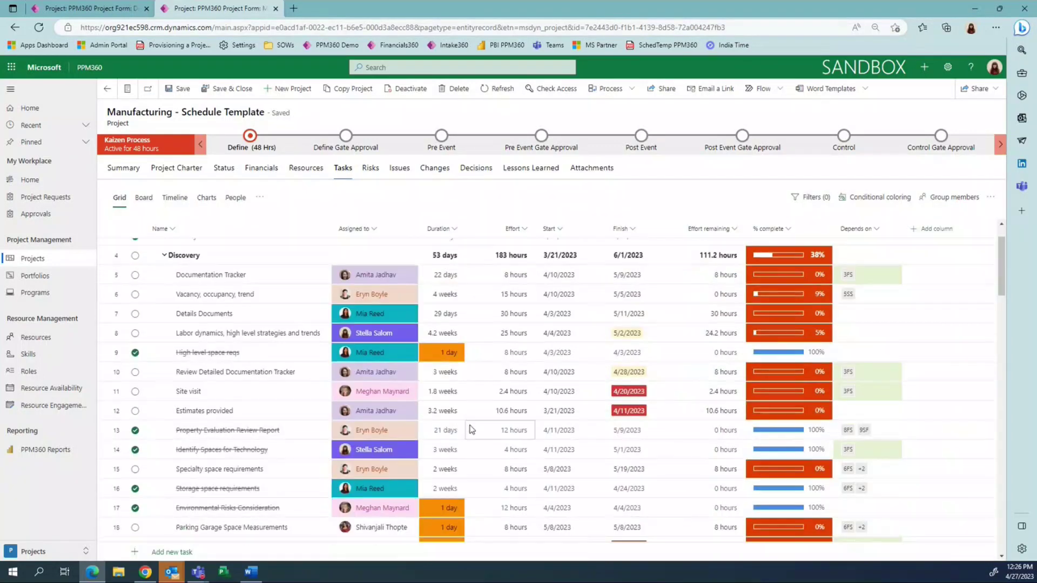
{"action": "scroll", "coordinate": [470, 429], "scroll_direction": "up", "scroll_amount": 1}
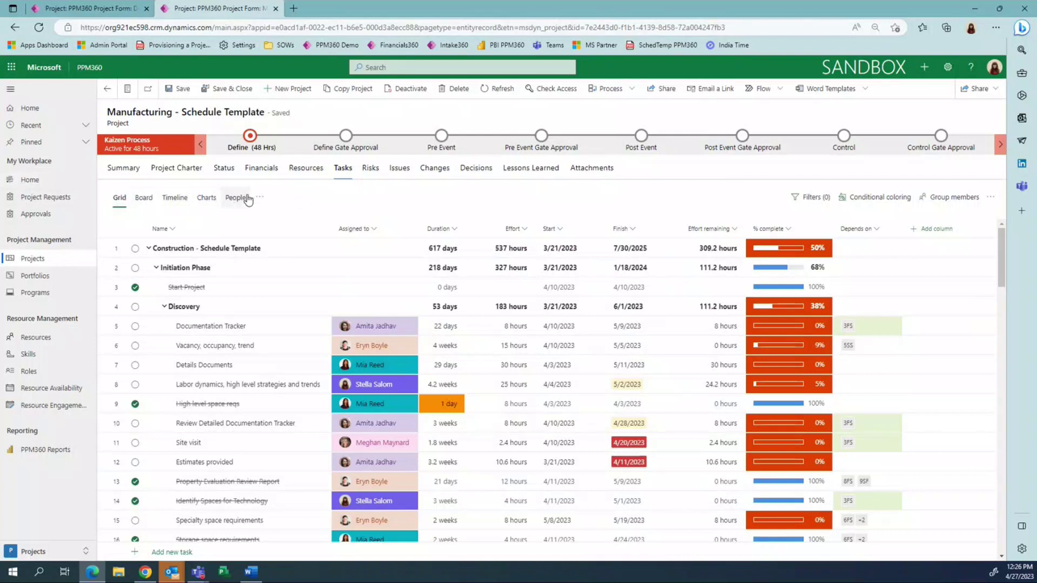
Step: Open the Assignments view of the Manufacturing - Schedule Template tasks, reloading the project page to restore the expired session
{"action": "left_click", "coordinate": [263, 199]}
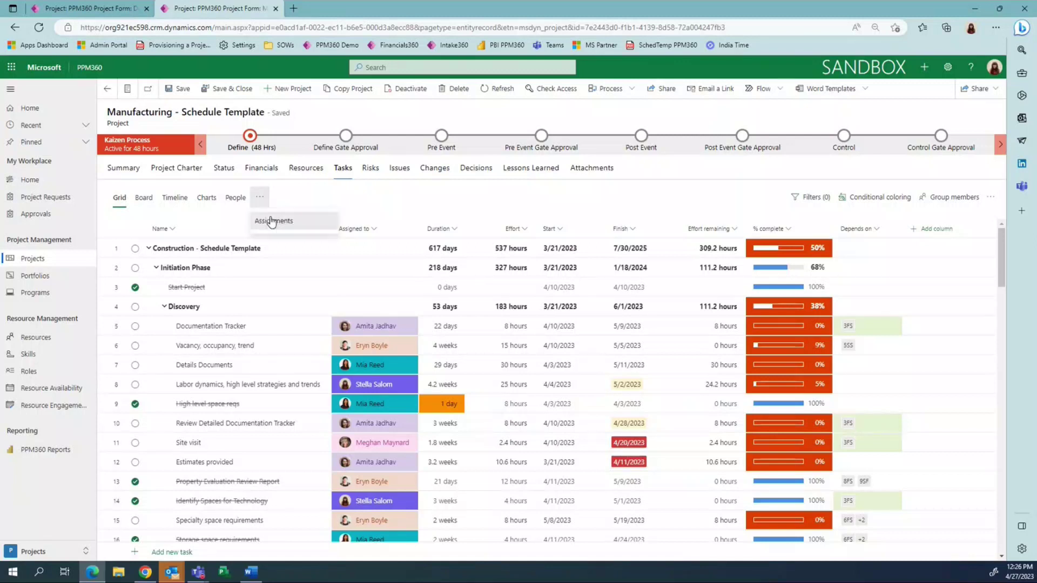
{"action": "left_click", "coordinate": [271, 221]}
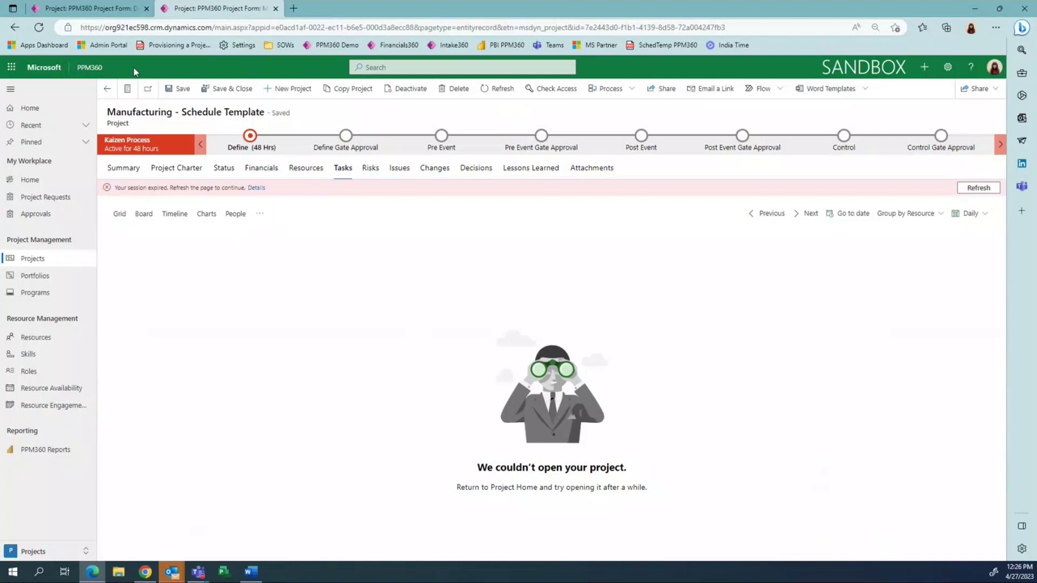
{"action": "left_click", "coordinate": [45, 28]}
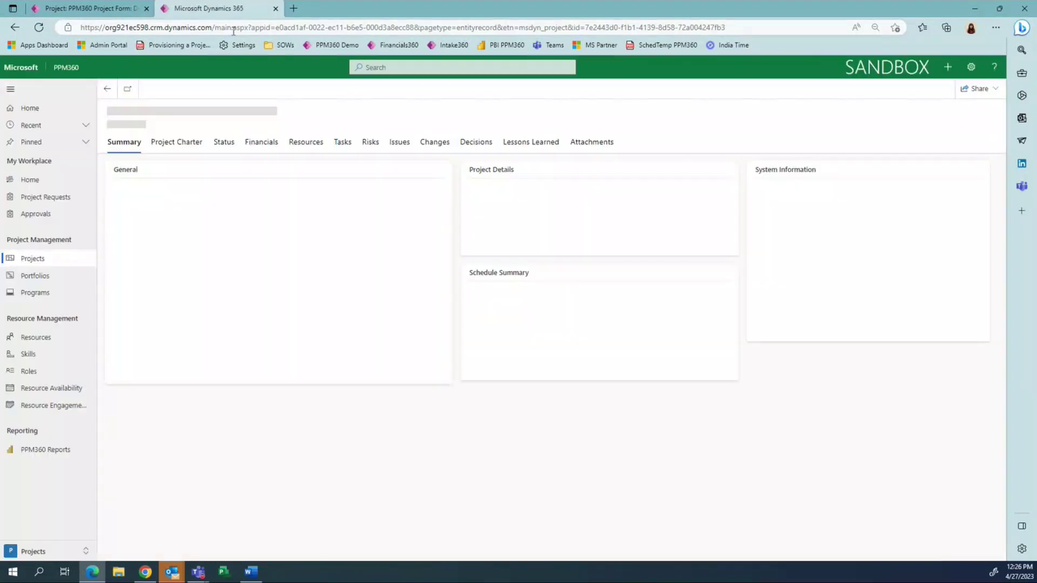
{"action": "left_click", "coordinate": [343, 184]}
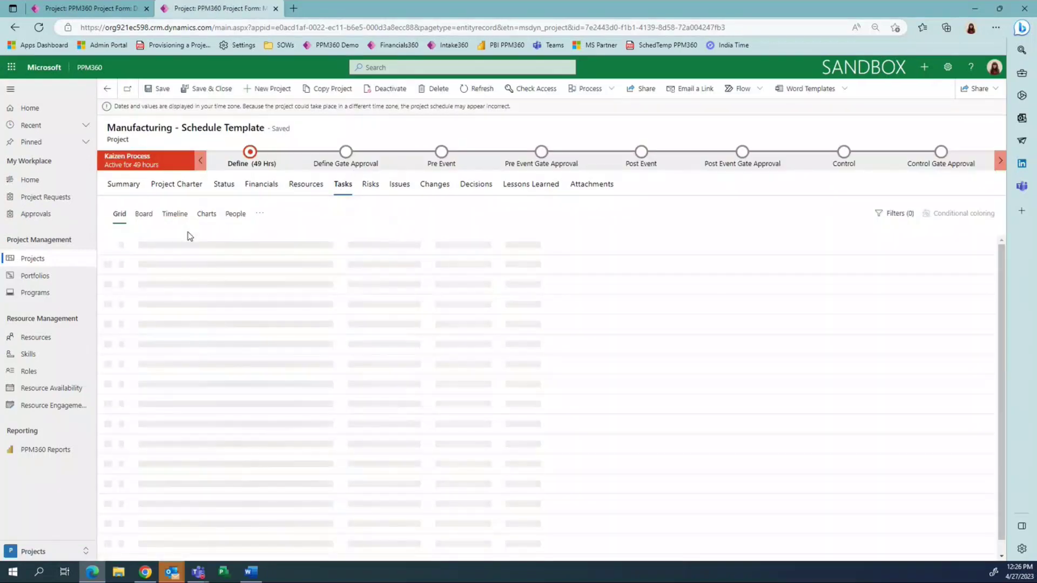
{"action": "left_click", "coordinate": [258, 215]}
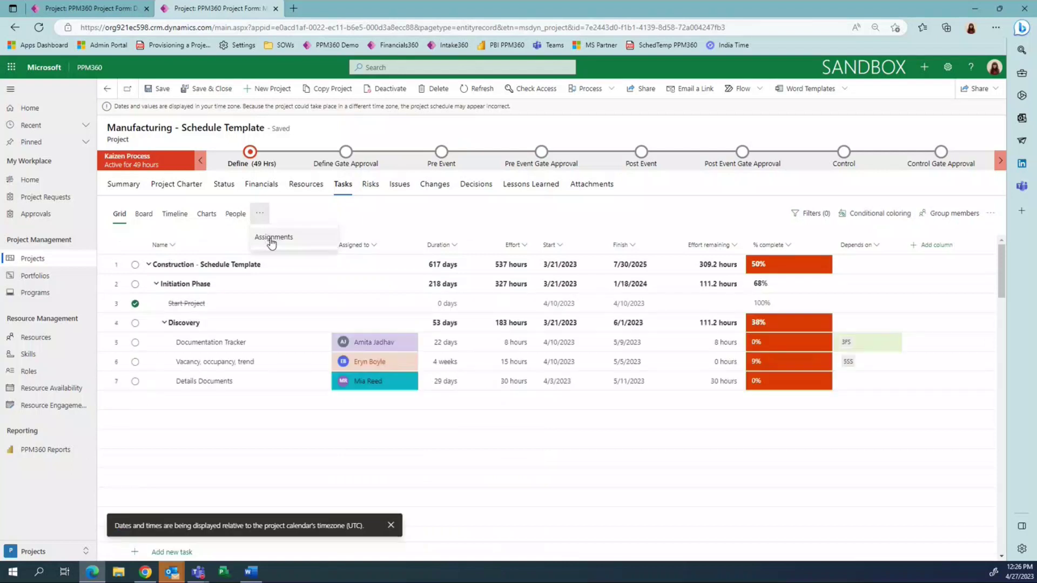
{"action": "left_click", "coordinate": [273, 233]}
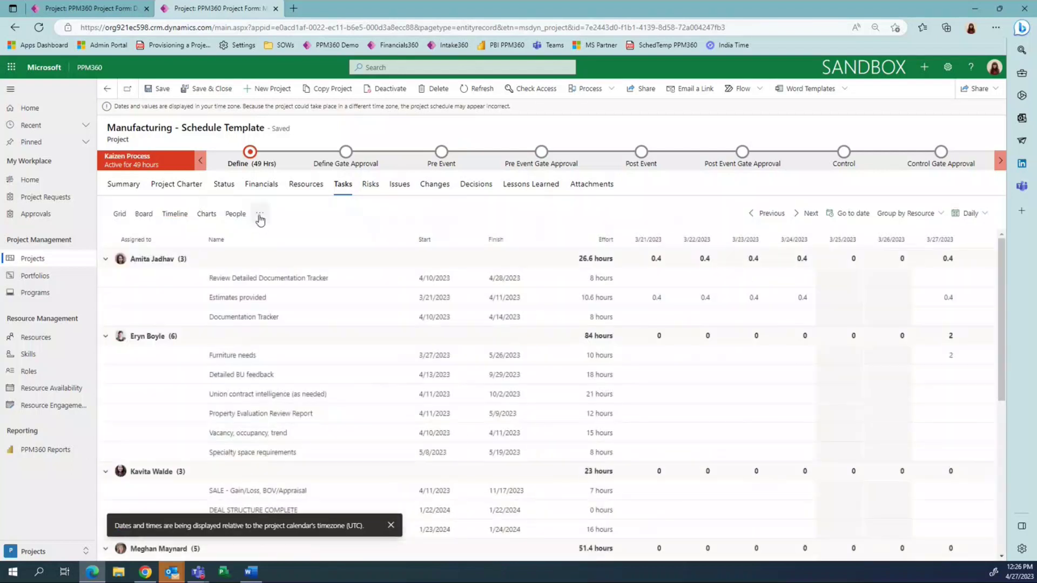
{"action": "left_click", "coordinate": [260, 216]}
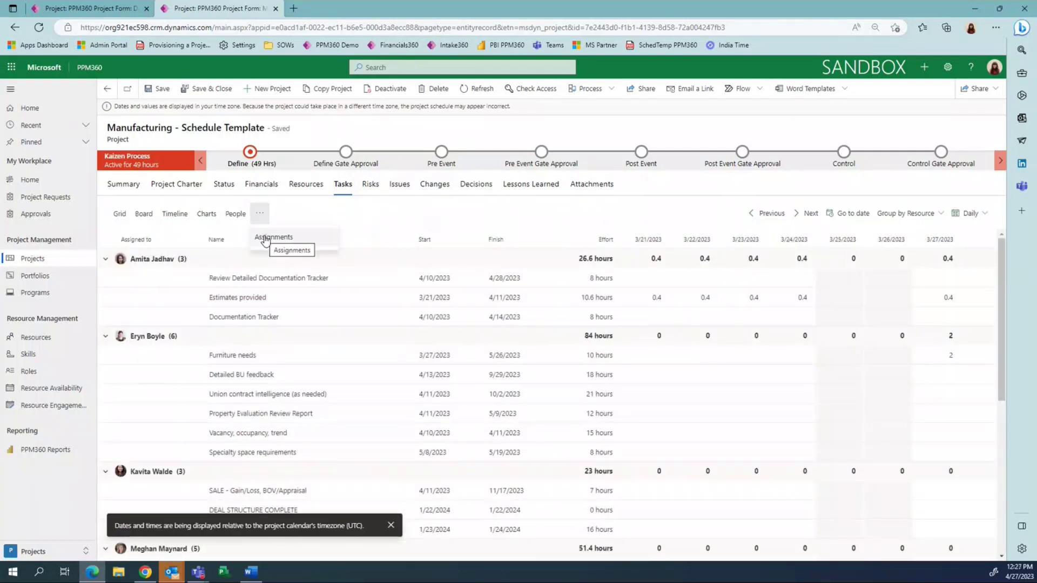
{"action": "left_click", "coordinate": [265, 237]}
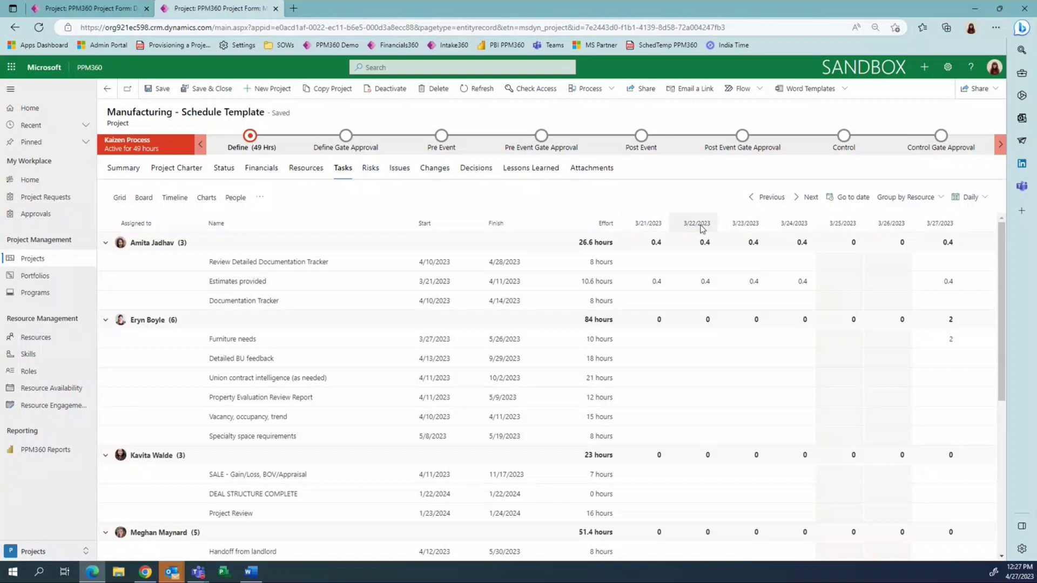
Step: Review the April task bars on the Timeline and return to the Assignments view
{"action": "left_click", "coordinate": [169, 198]}
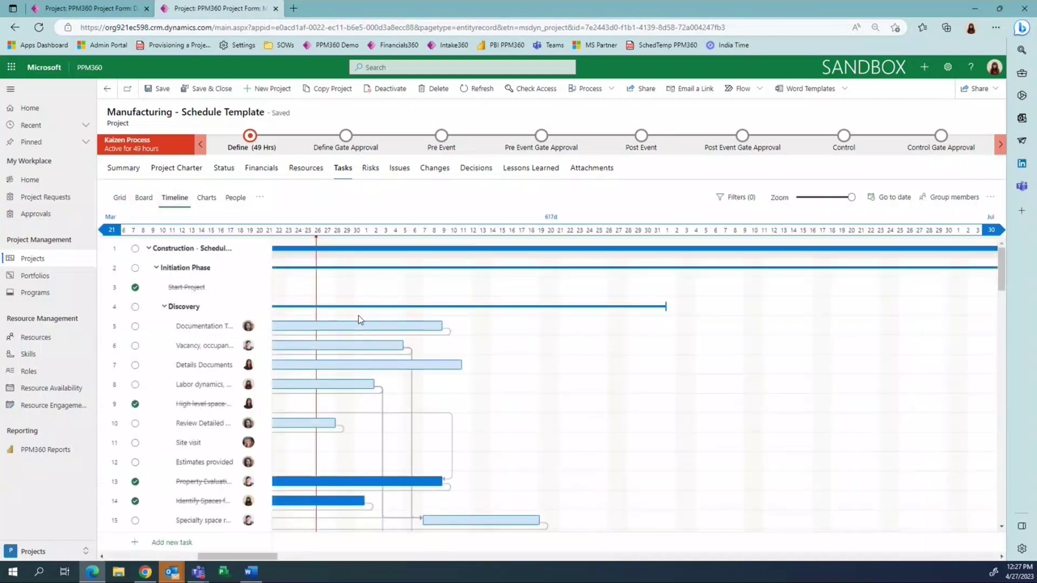
{"action": "mouse_move", "coordinate": [255, 561]}
{"action": "left_mouse_down"}
{"action": "mouse_move", "coordinate": [454, 562]}
{"action": "mouse_move", "coordinate": [243, 556]}
{"action": "left_mouse_up"}
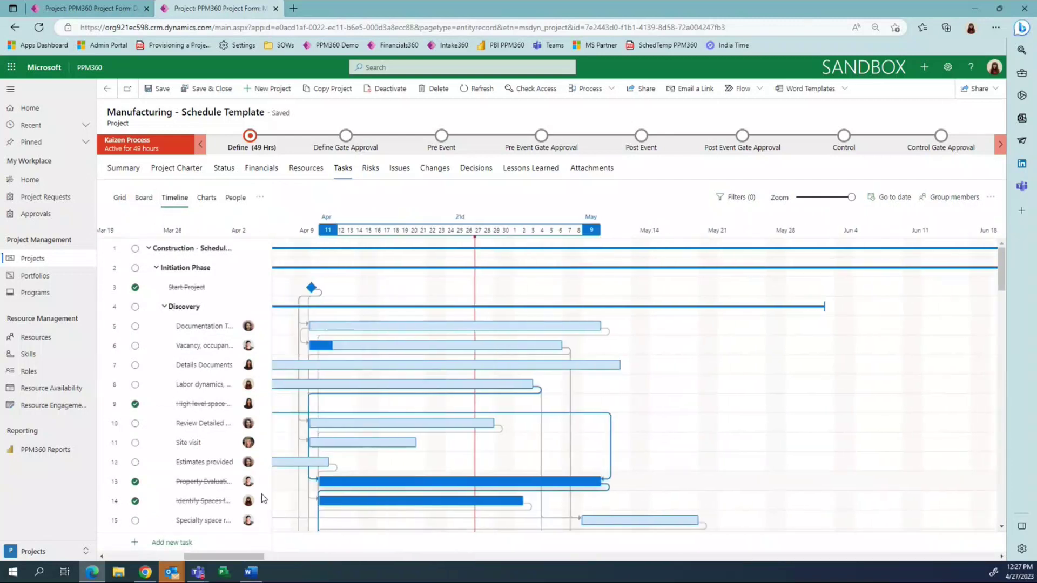
{"action": "left_click", "coordinate": [260, 198]}
{"action": "left_click", "coordinate": [270, 223]}
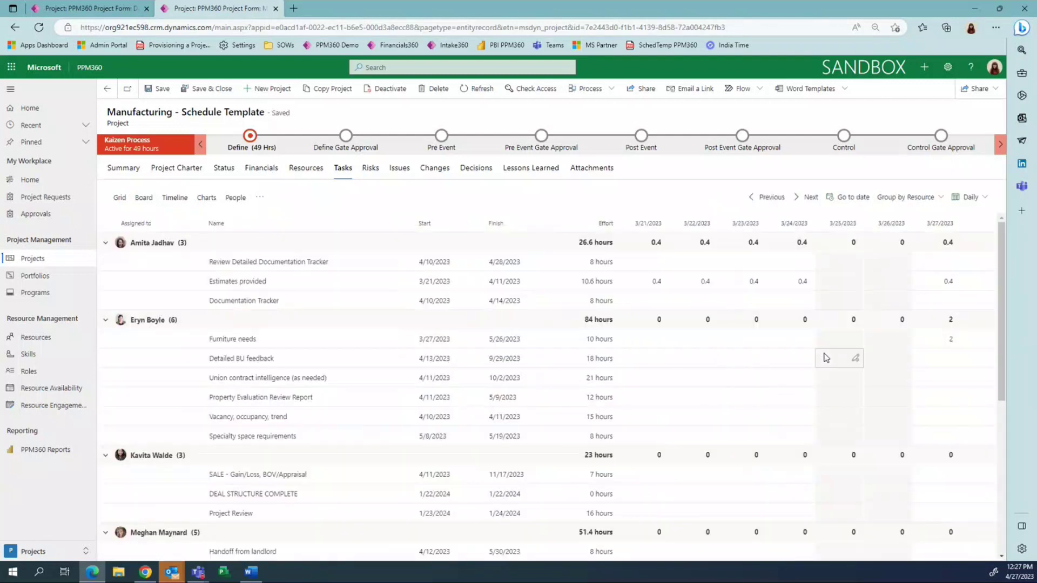
Step: Advance the assignments to the following set of dates and show the effort in weekly columns
{"action": "left_click", "coordinate": [805, 198]}
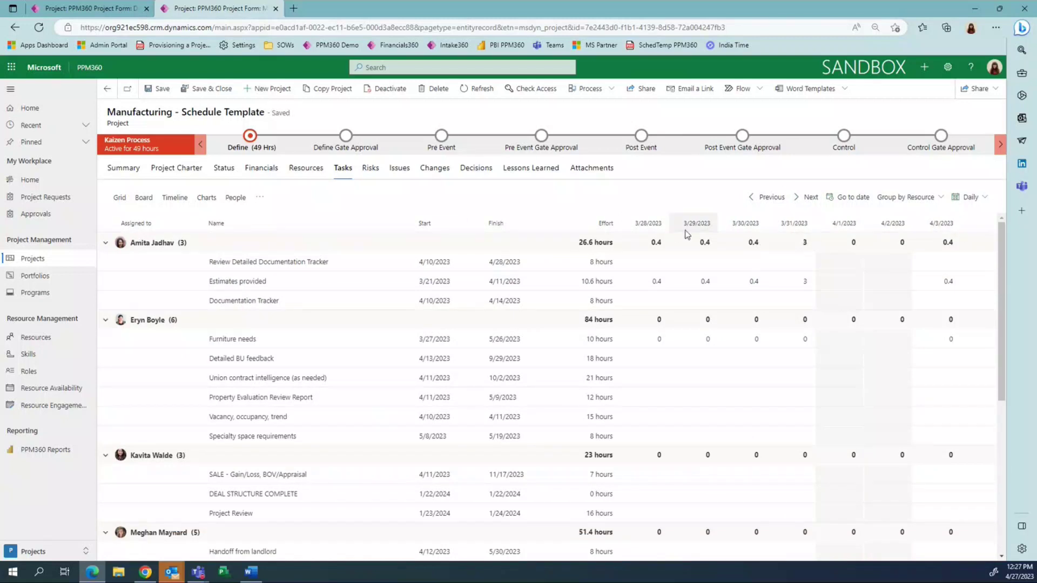
{"action": "left_click", "coordinate": [972, 203]}
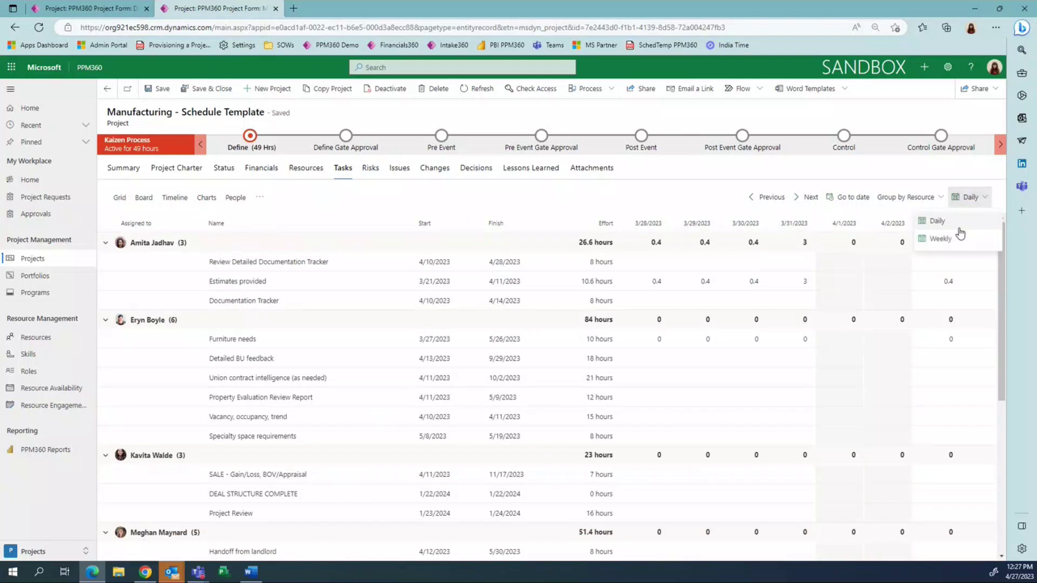
{"action": "left_click", "coordinate": [971, 232]}
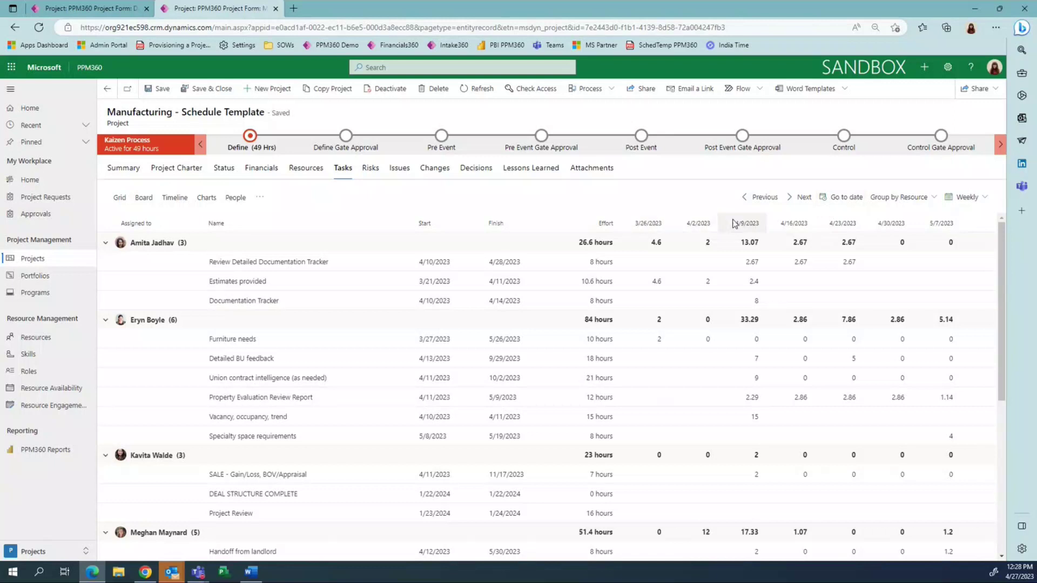
Step: Jump the weekly assignments to May 10, 2023 to examine the effort planned from that week on
{"action": "left_click", "coordinate": [851, 207]}
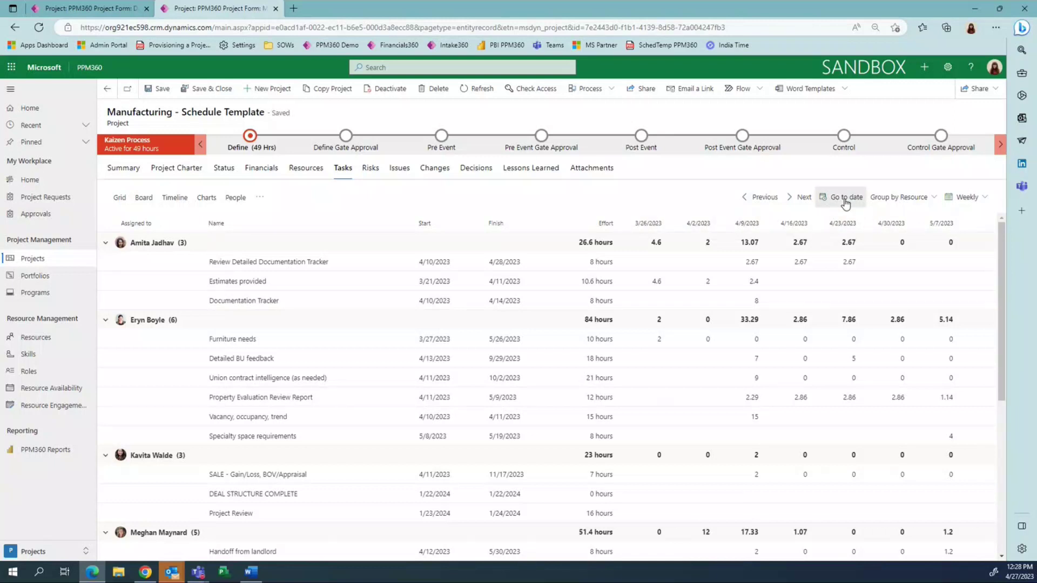
{"action": "left_click", "coordinate": [910, 230]}
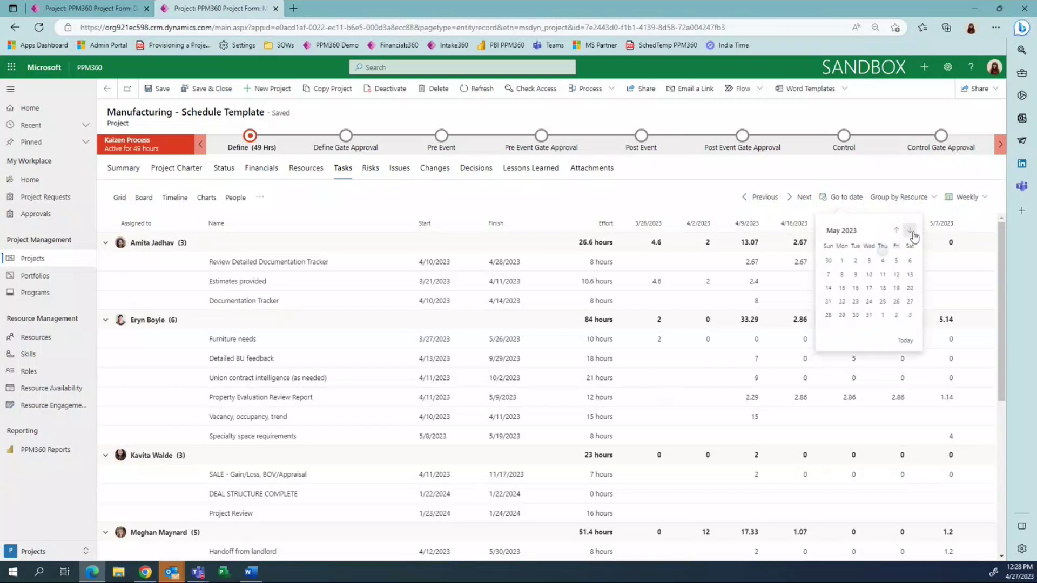
{"action": "left_click", "coordinate": [868, 275]}
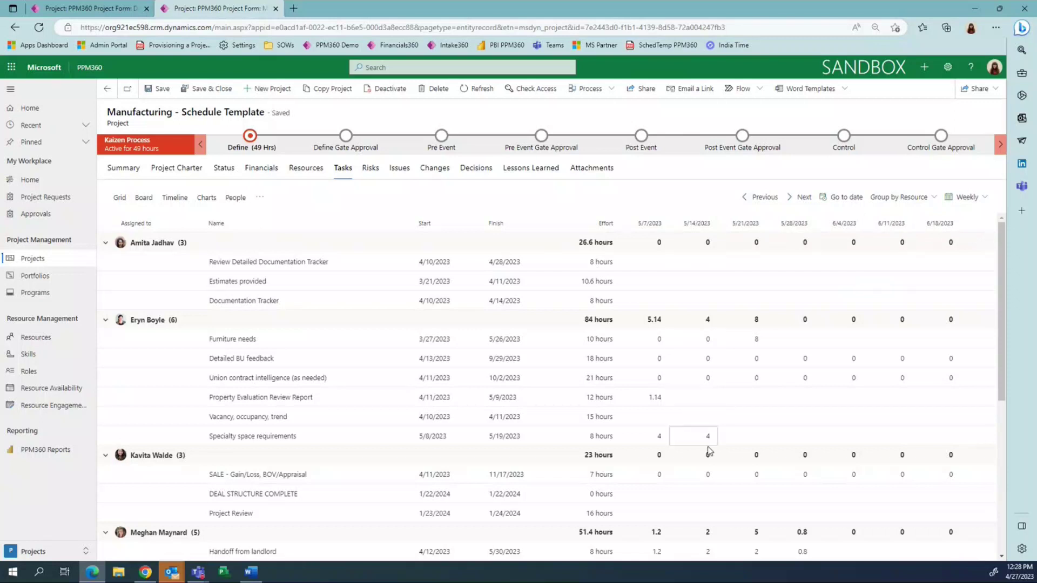
Step: Jump the assignments to April 30, 2023 and show the effort in daily columns
{"action": "left_click", "coordinate": [854, 199]}
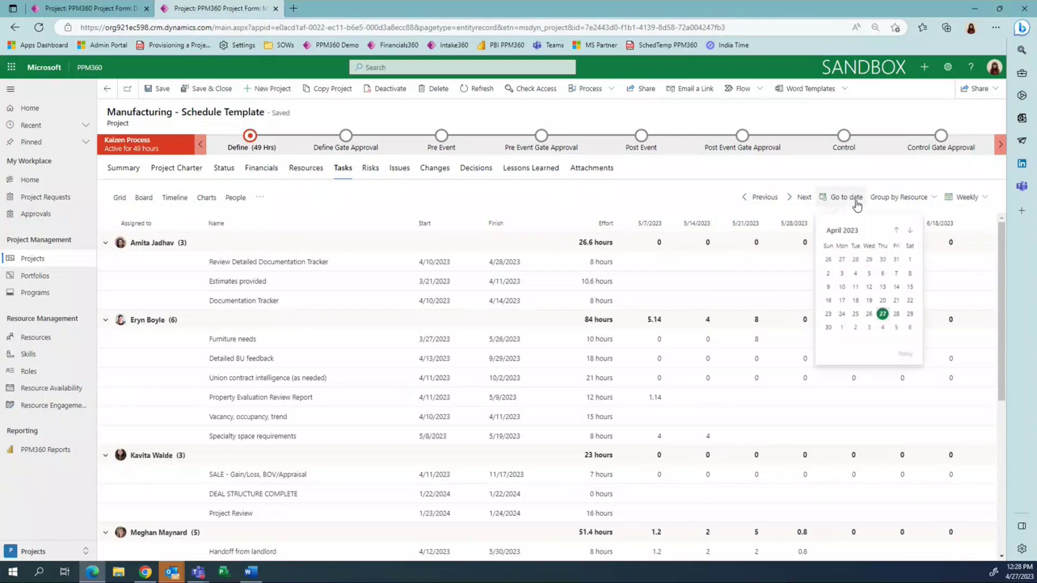
{"action": "left_click", "coordinate": [828, 327]}
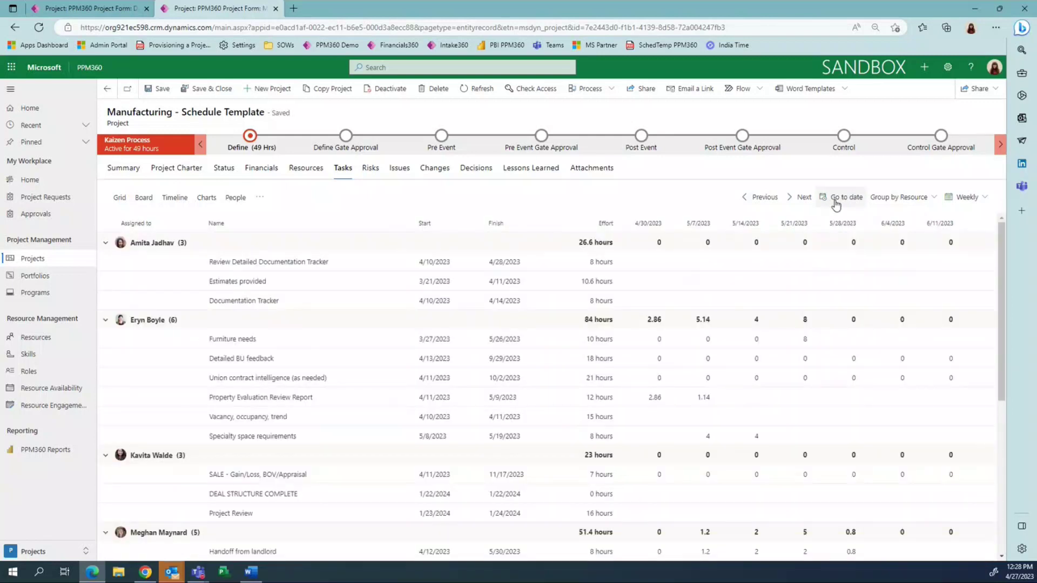
{"action": "left_click", "coordinate": [967, 197]}
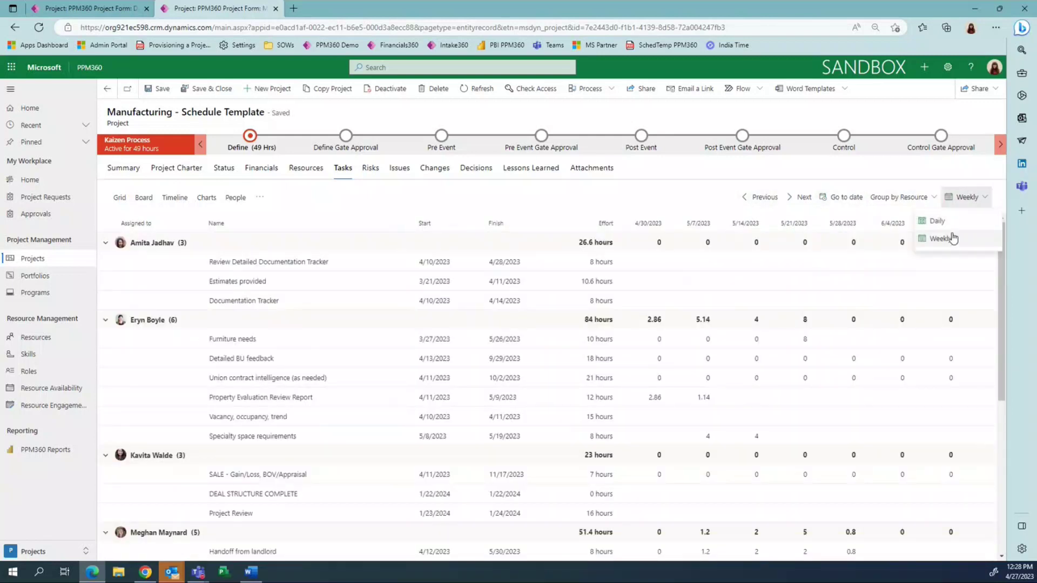
{"action": "left_click", "coordinate": [942, 221]}
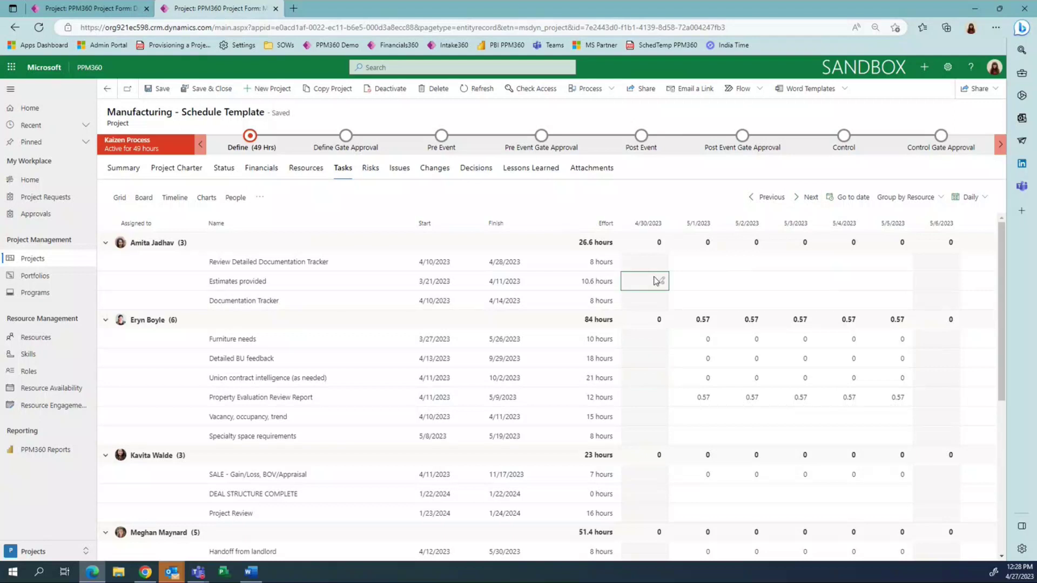
Step: Set the effort of the Estimates provided assignment on 5/1/2023 to 2 hours
{"action": "left_click", "coordinate": [936, 281]}
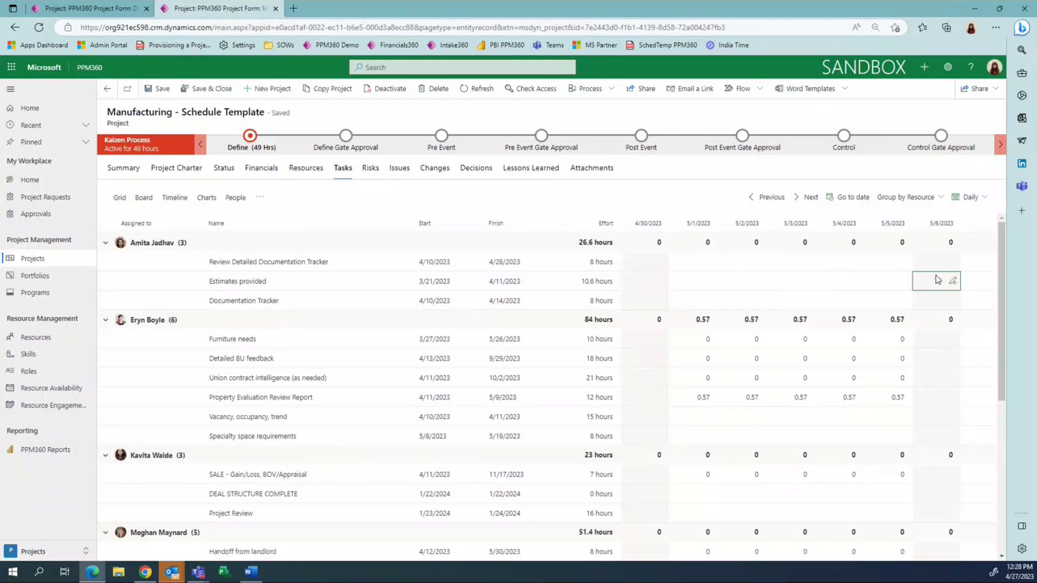
{"action": "left_click", "coordinate": [650, 281]}
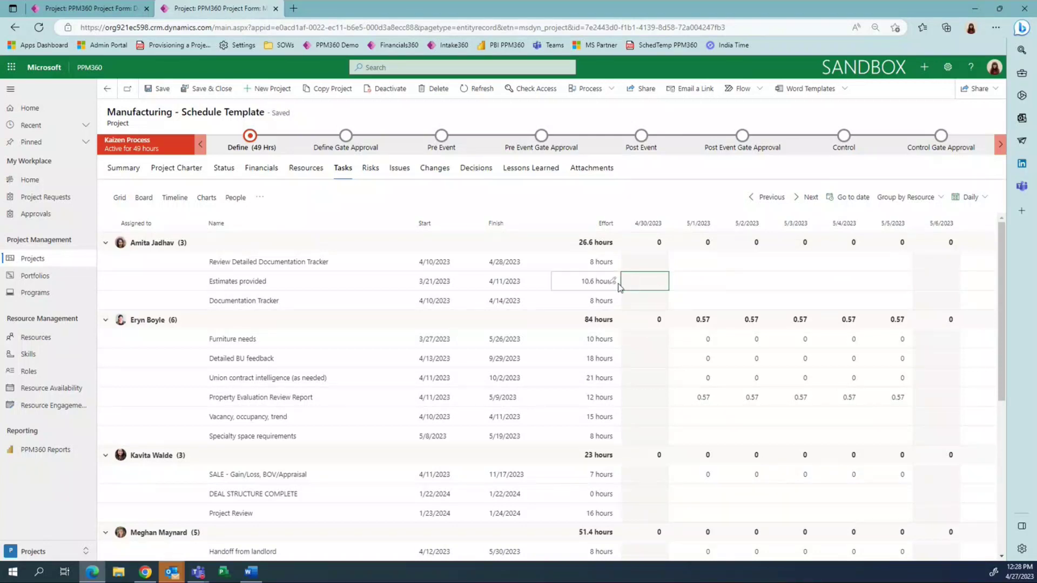
{"action": "left_click", "coordinate": [693, 286]}
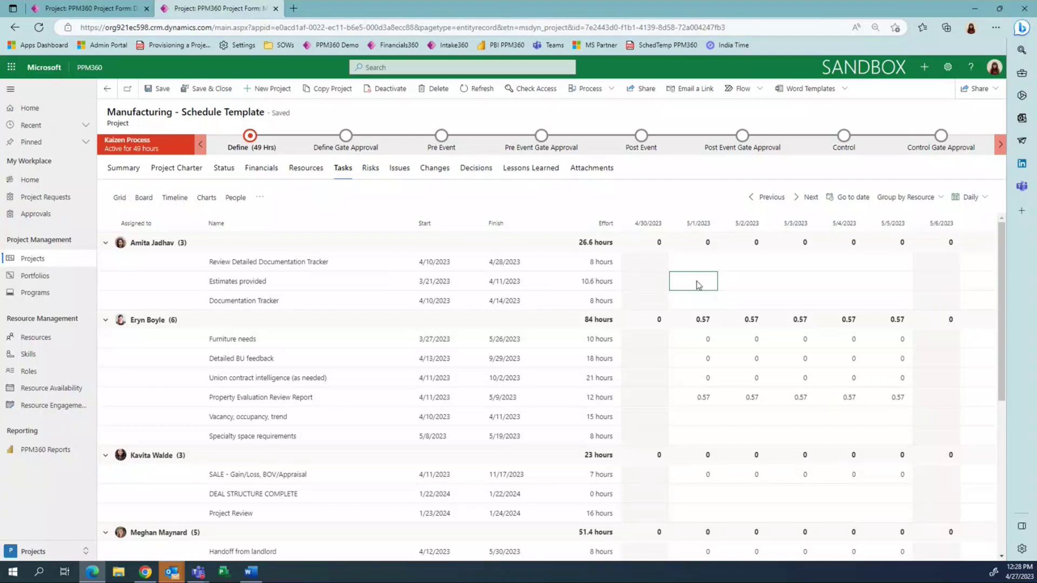
{"action": "type", "text": "2"}
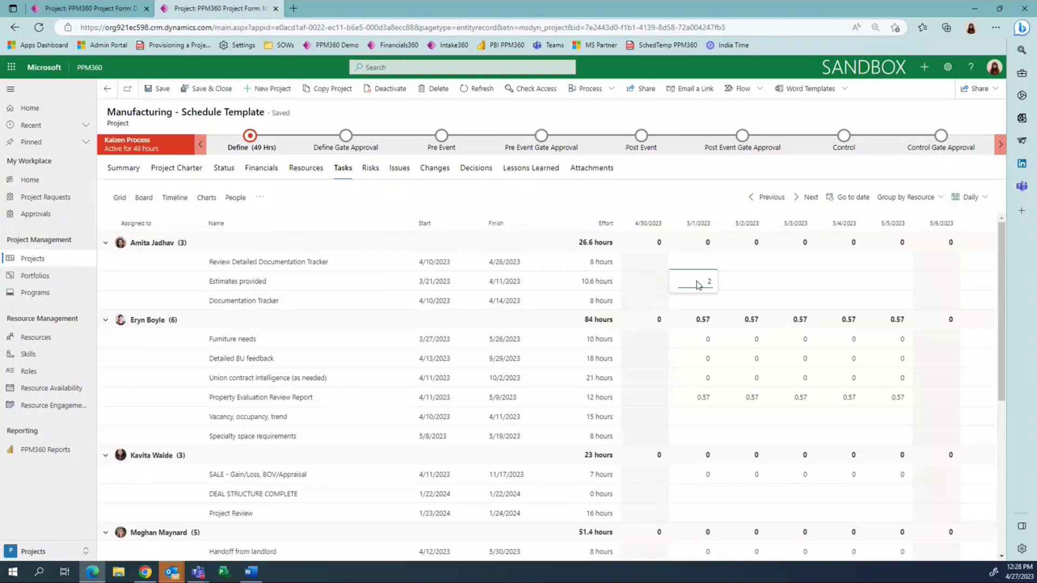
{"action": "left_click", "coordinate": [709, 199]}
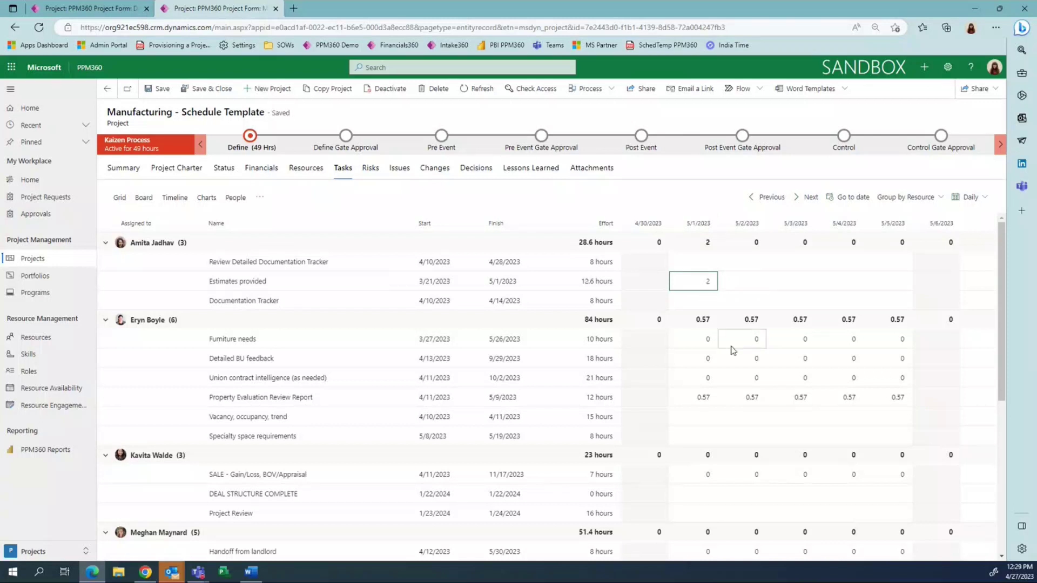
Step: Set the effort of the Estimates provided assignment to 3 hours on both 5/2/2023 and 5/3/2023
{"action": "left_click", "coordinate": [710, 365]}
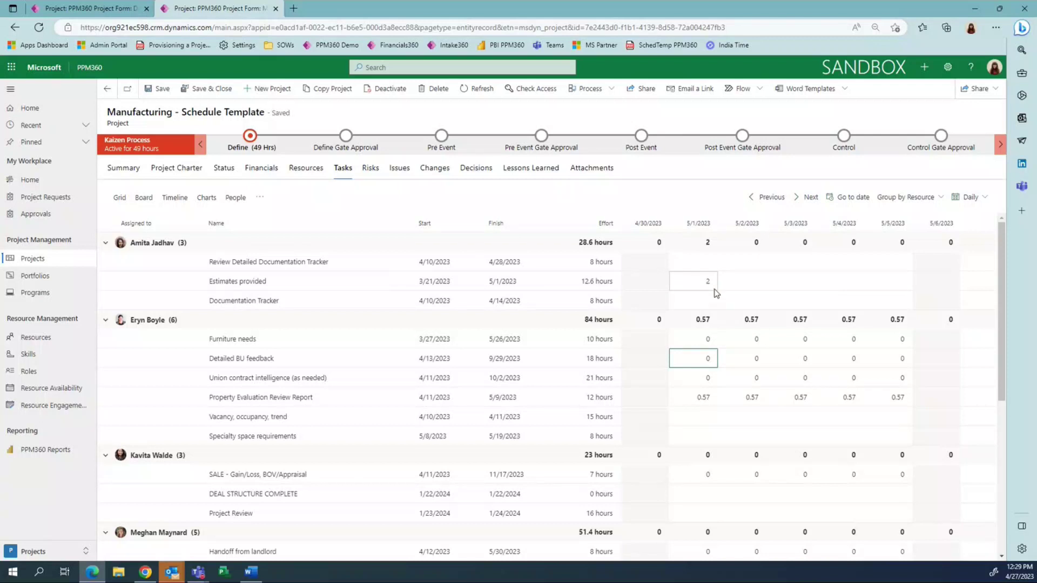
{"action": "left_click", "coordinate": [755, 290]}
{"action": "type", "text": "3"}
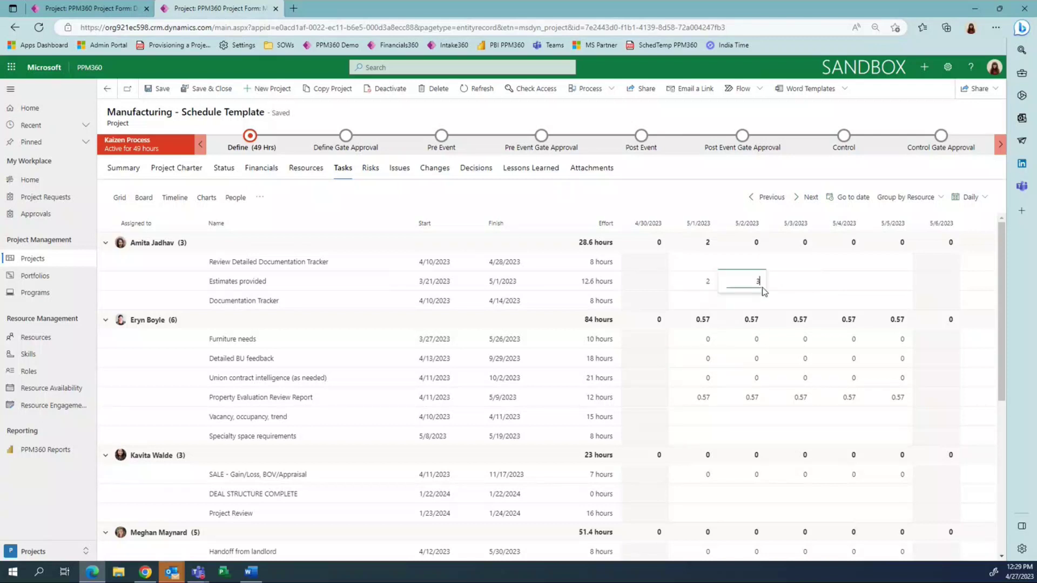
{"action": "left_click", "coordinate": [805, 282]}
{"action": "type", "text": "3"}
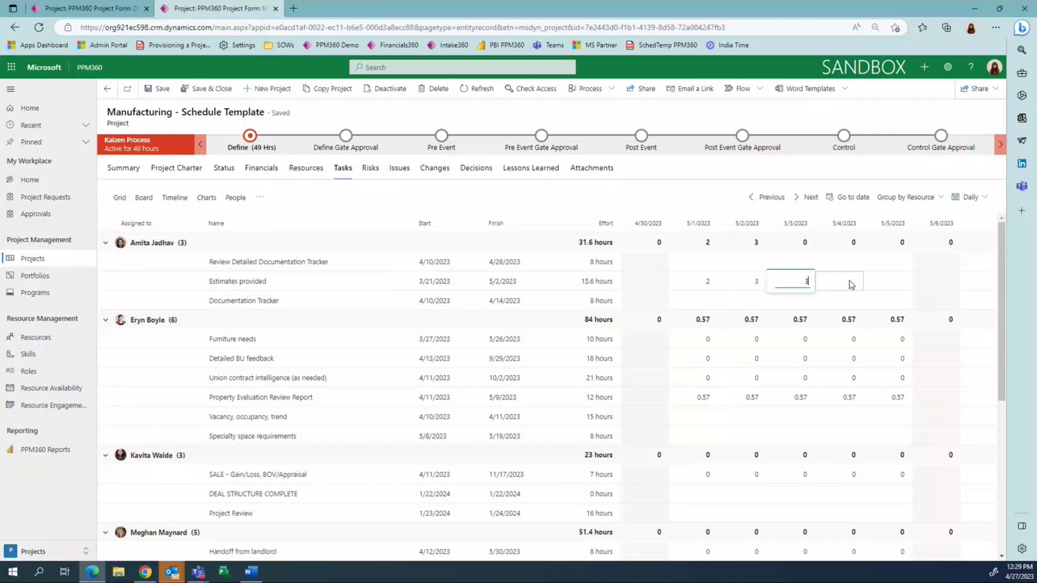
{"action": "left_click", "coordinate": [852, 282]}
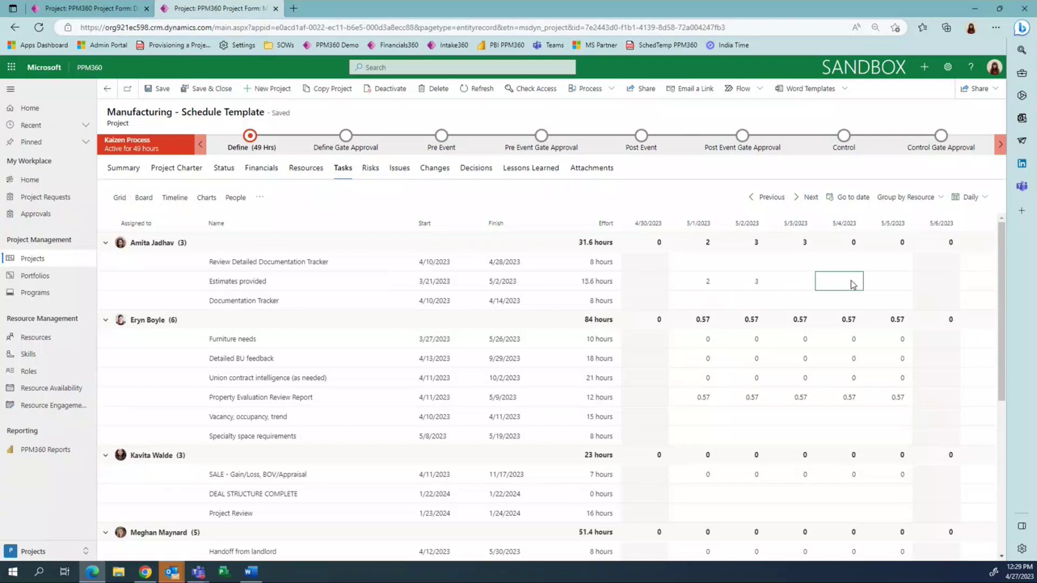
Step: Collapse the first resource's group and set the Vacancy, occupancy, trend effort on 5/1/2023 to 2 hours
{"action": "left_click", "coordinate": [106, 244]}
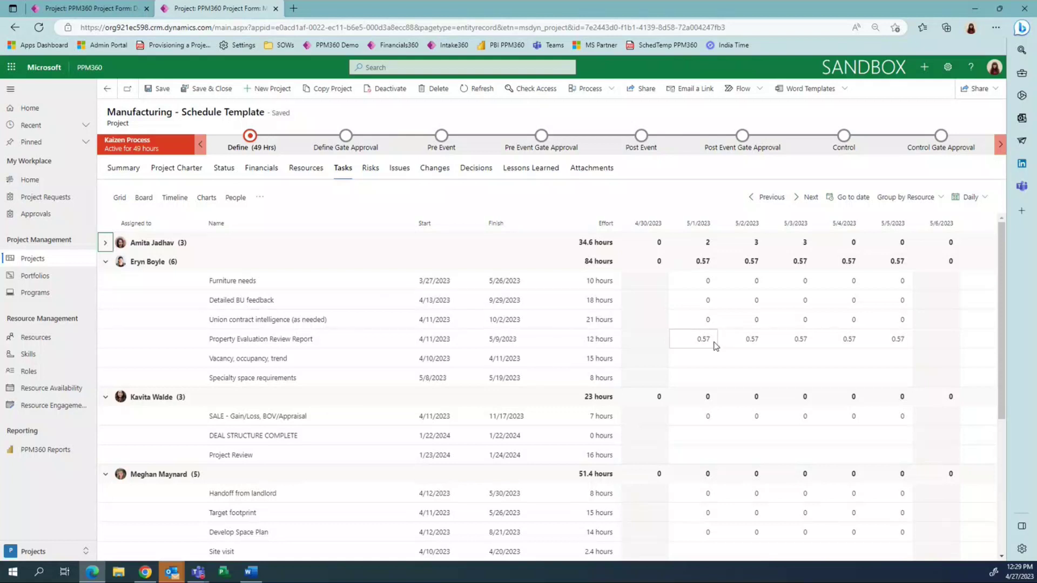
{"action": "left_click", "coordinate": [705, 361]}
{"action": "type", "text": "2"}
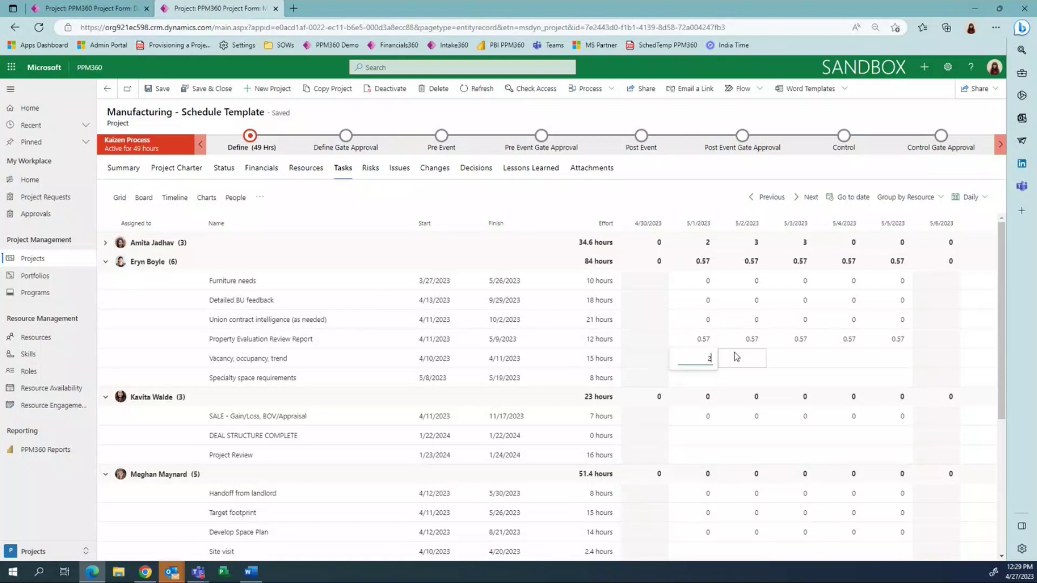
{"action": "left_click", "coordinate": [755, 362]}
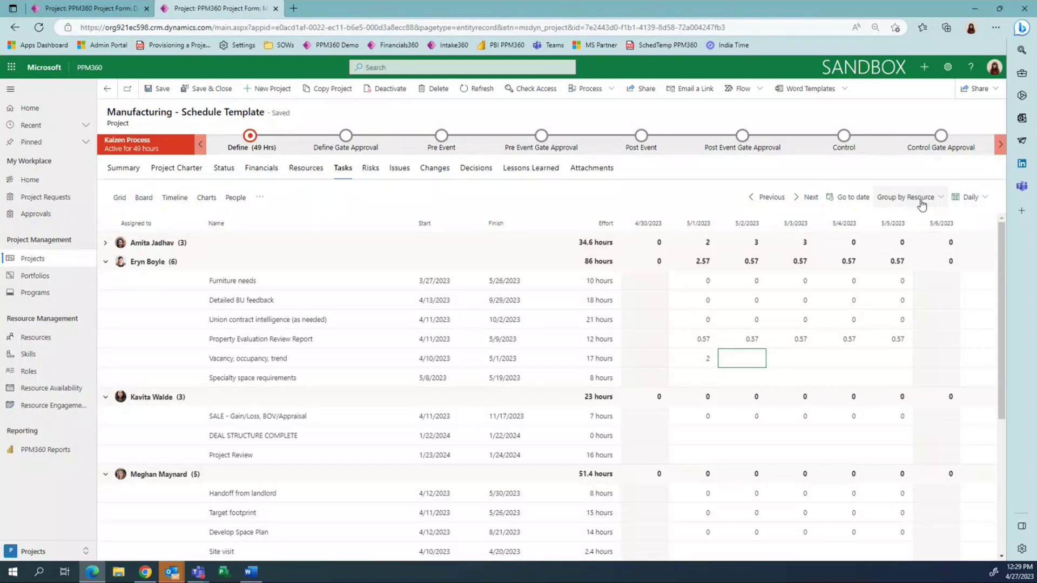
Step: Group the assignments by task and look through the resources and effort listed under each task
{"action": "left_click", "coordinate": [922, 204]}
{"action": "left_click", "coordinate": [908, 240]}
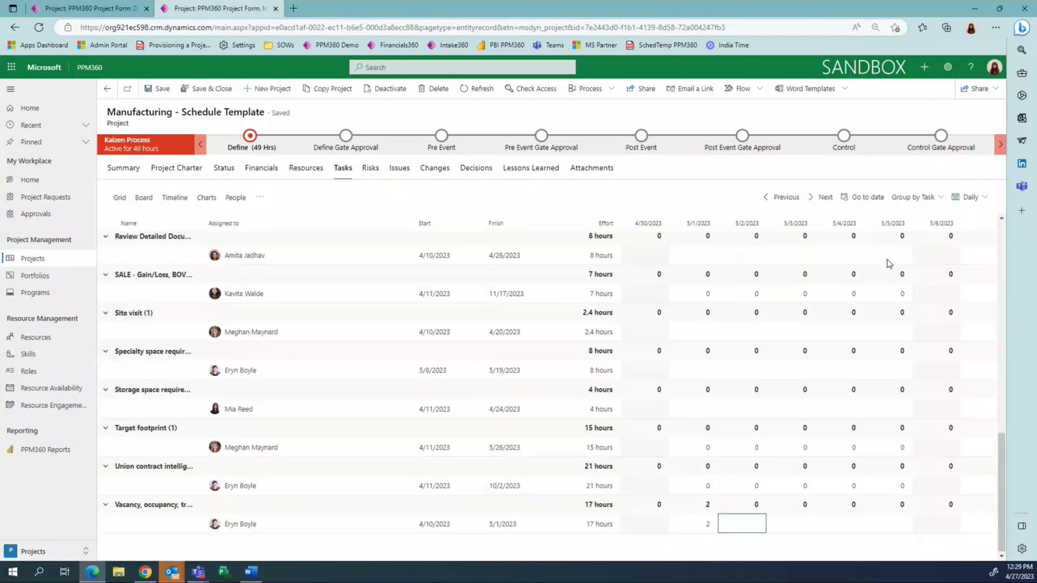
{"action": "scroll", "coordinate": [326, 391], "scroll_direction": "up", "scroll_amount": 5}
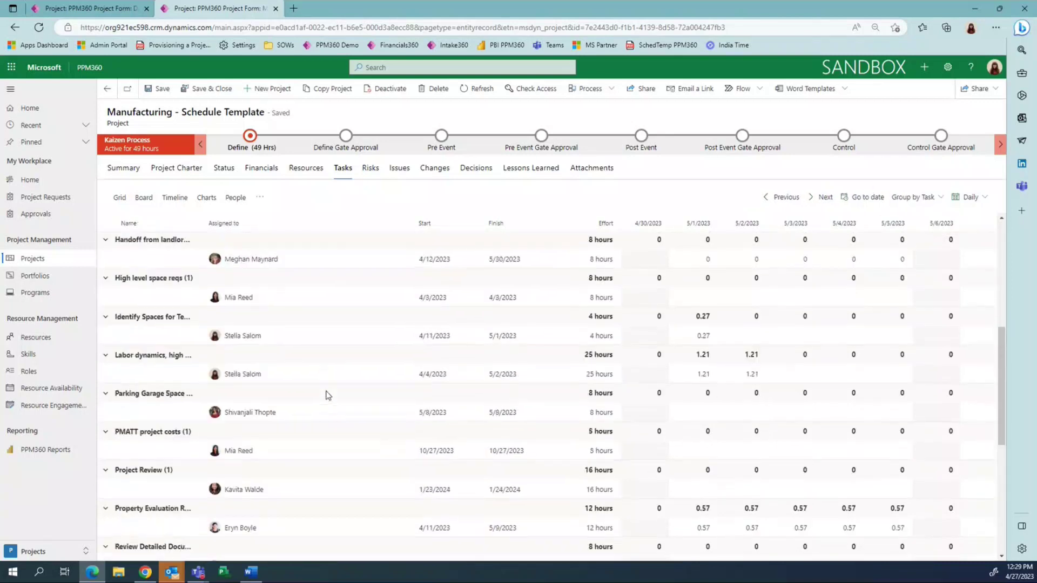
Step: Review the resources assigned to the DEAL STRUCTURE COMPLETE and Detailed BU feedback tasks at the start of the assignment list
{"action": "scroll", "coordinate": [329, 394], "scroll_direction": "up", "scroll_amount": 5}
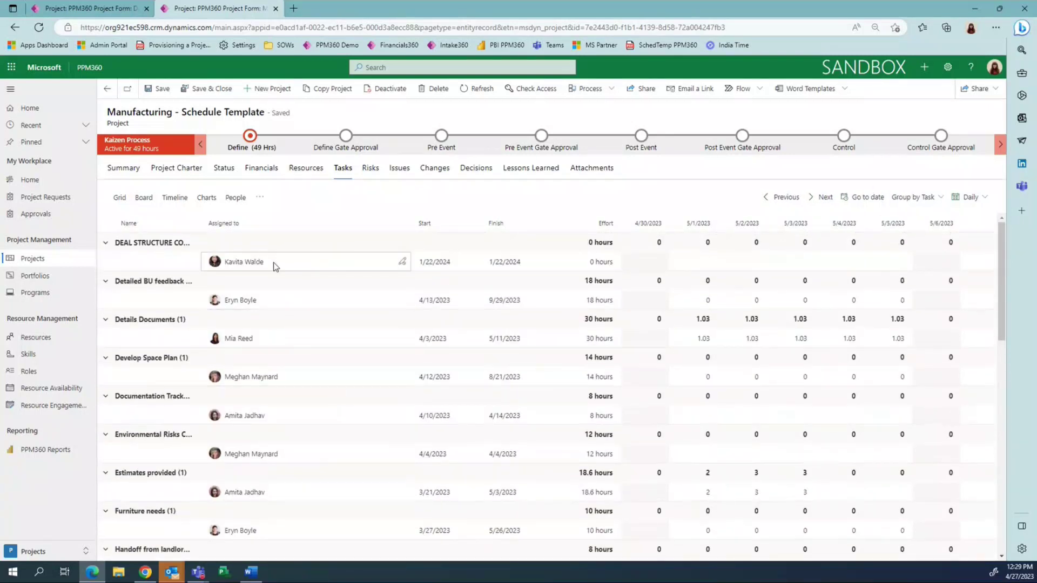
{"action": "left_click", "coordinate": [287, 266]}
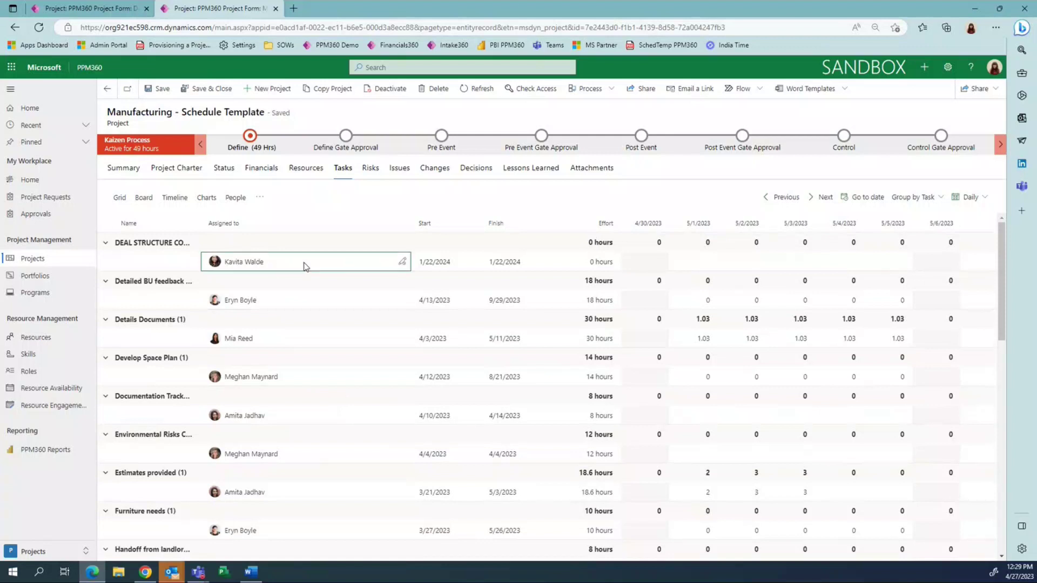
{"action": "left_click", "coordinate": [301, 303]}
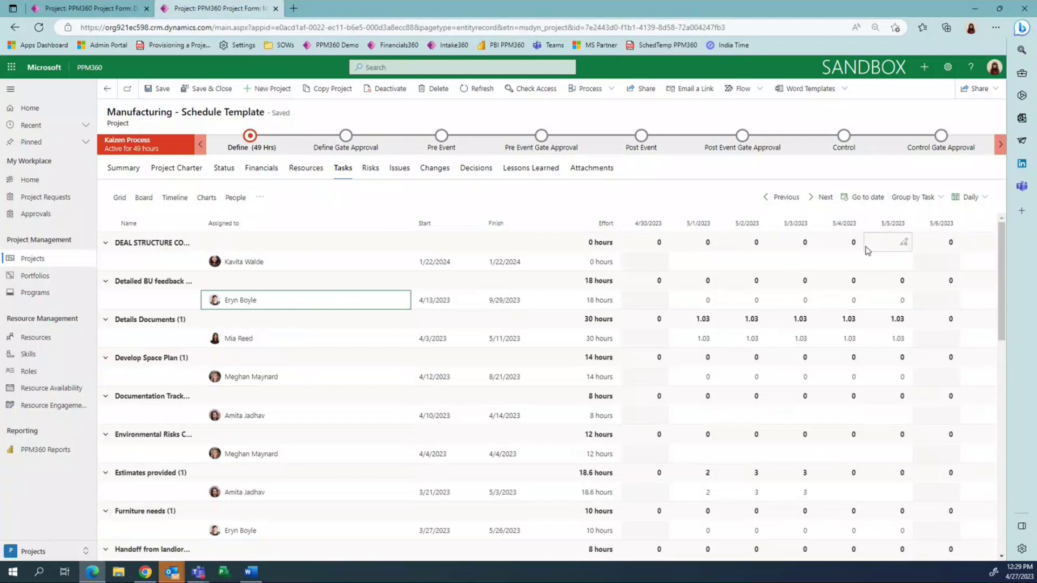
Step: Group the assignments by resource and look through the tasks and daily effort listed under each resource
{"action": "left_click", "coordinate": [914, 197]}
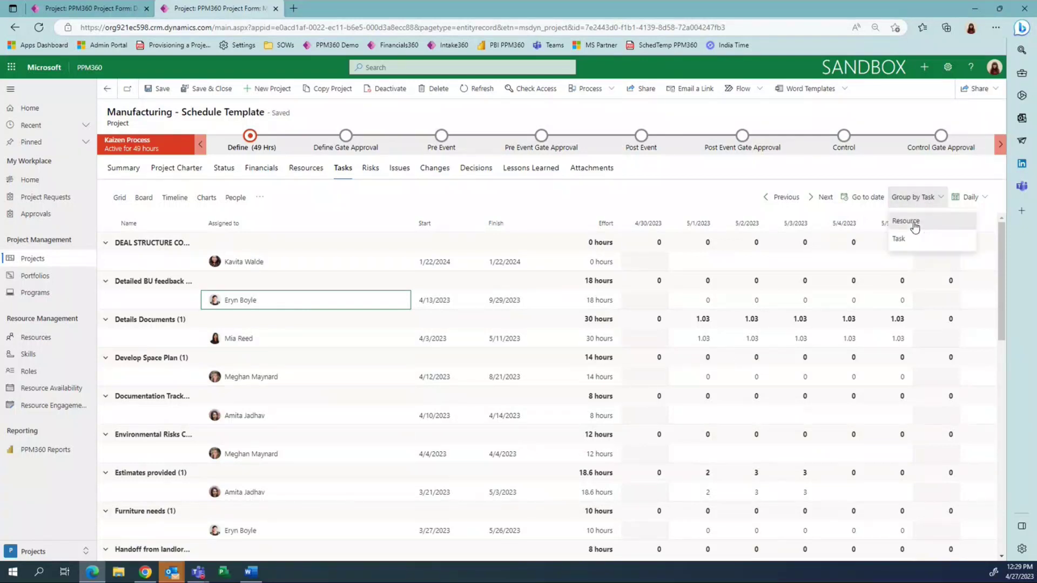
{"action": "left_click", "coordinate": [914, 226]}
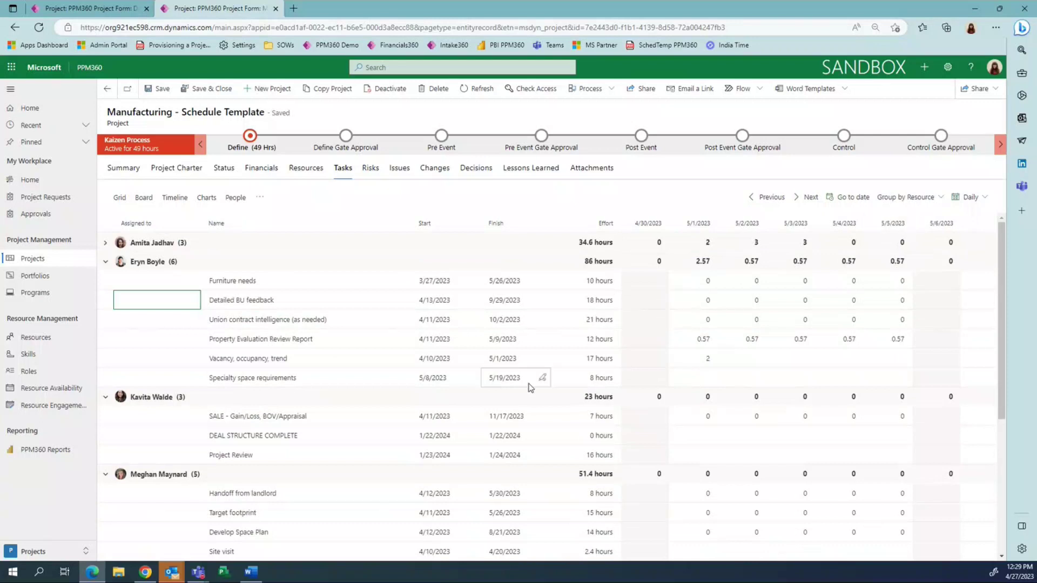
{"action": "scroll", "coordinate": [423, 469], "scroll_direction": "down", "scroll_amount": 1}
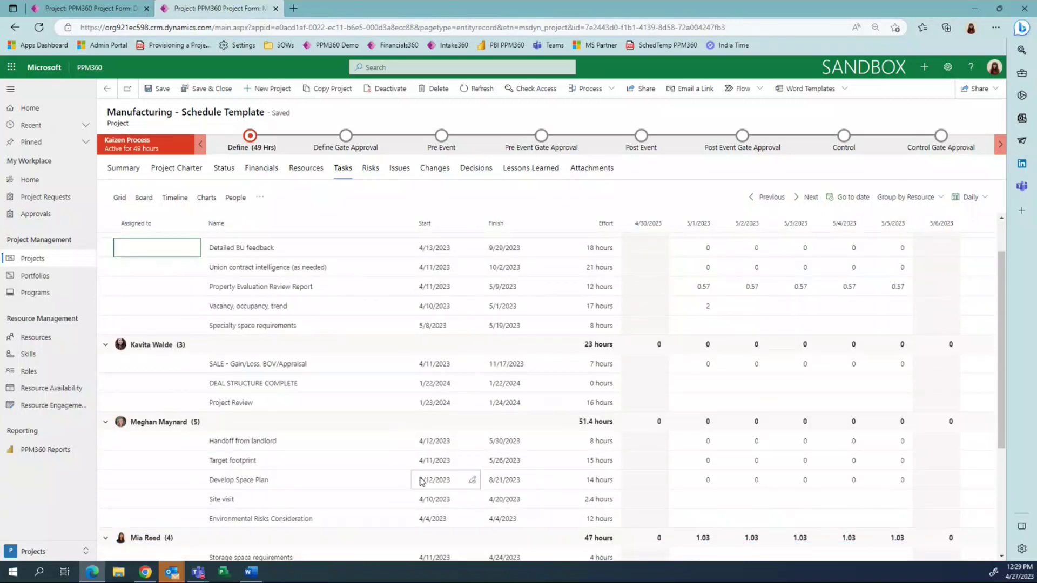
{"action": "scroll", "coordinate": [421, 480], "scroll_direction": "up", "scroll_amount": 1}
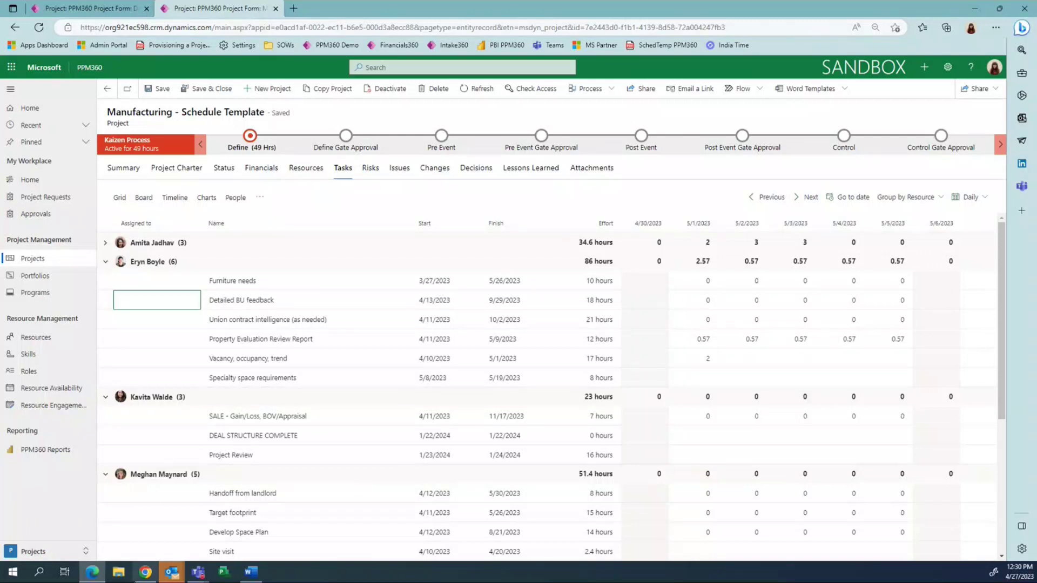
Step: Switch to the Chrome window and bring up the "New Features in PFTW 4.27.2023" PowerPoint presentation
{"action": "mouse_move", "coordinate": [147, 575]}
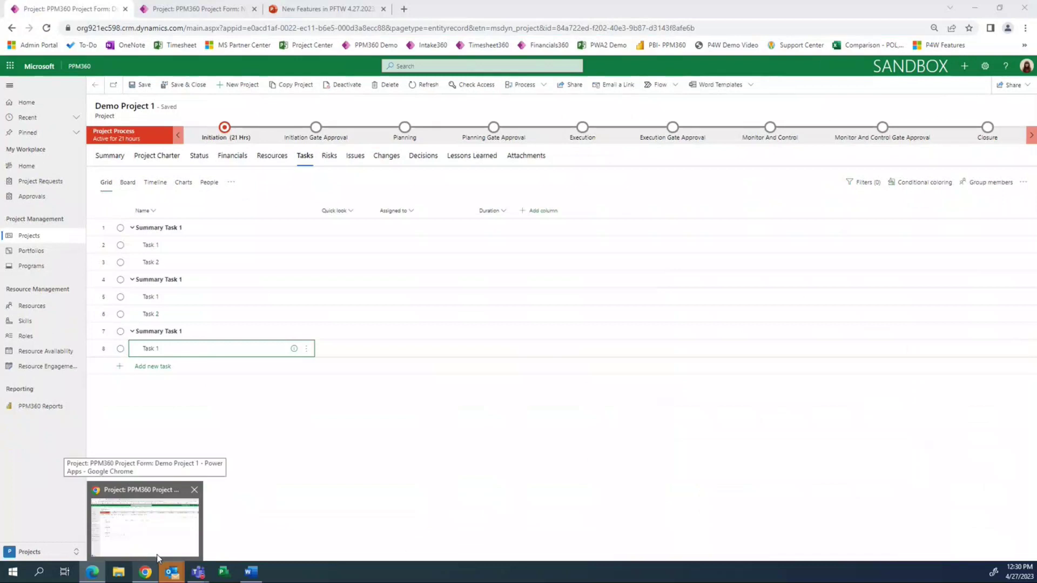
{"action": "left_click", "coordinate": [158, 551]}
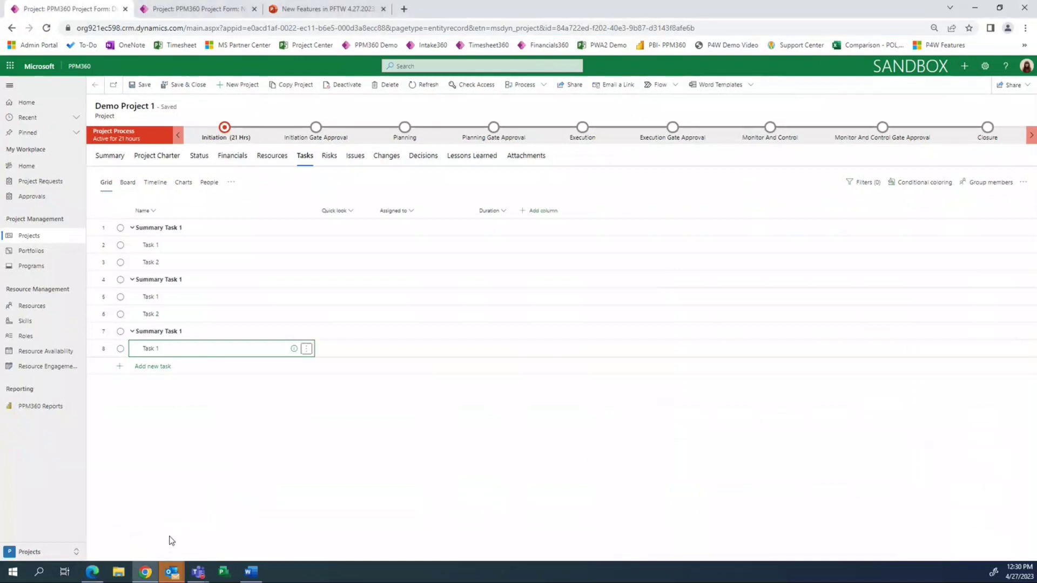
{"action": "left_click", "coordinate": [324, 10]}
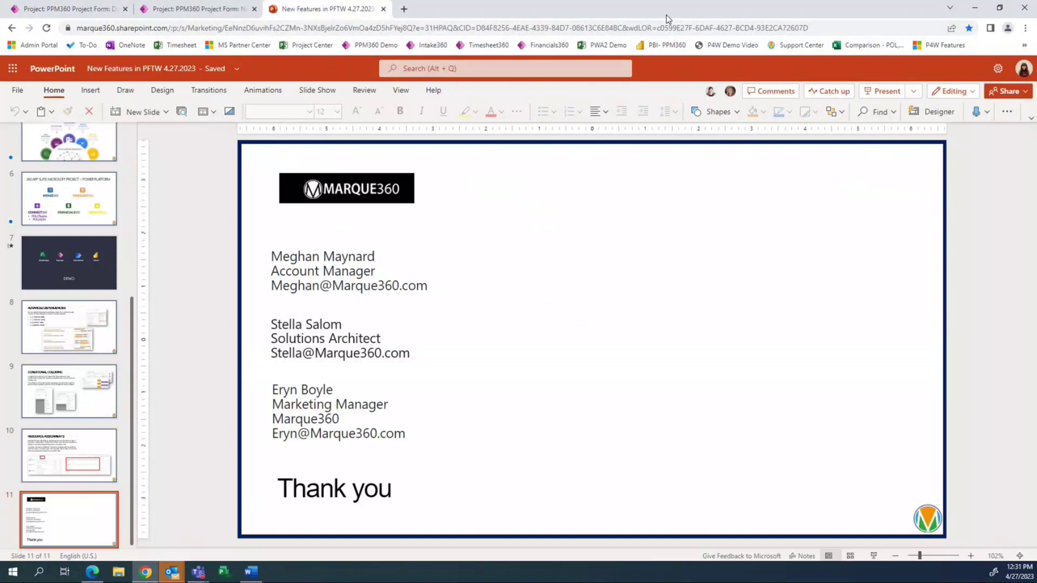